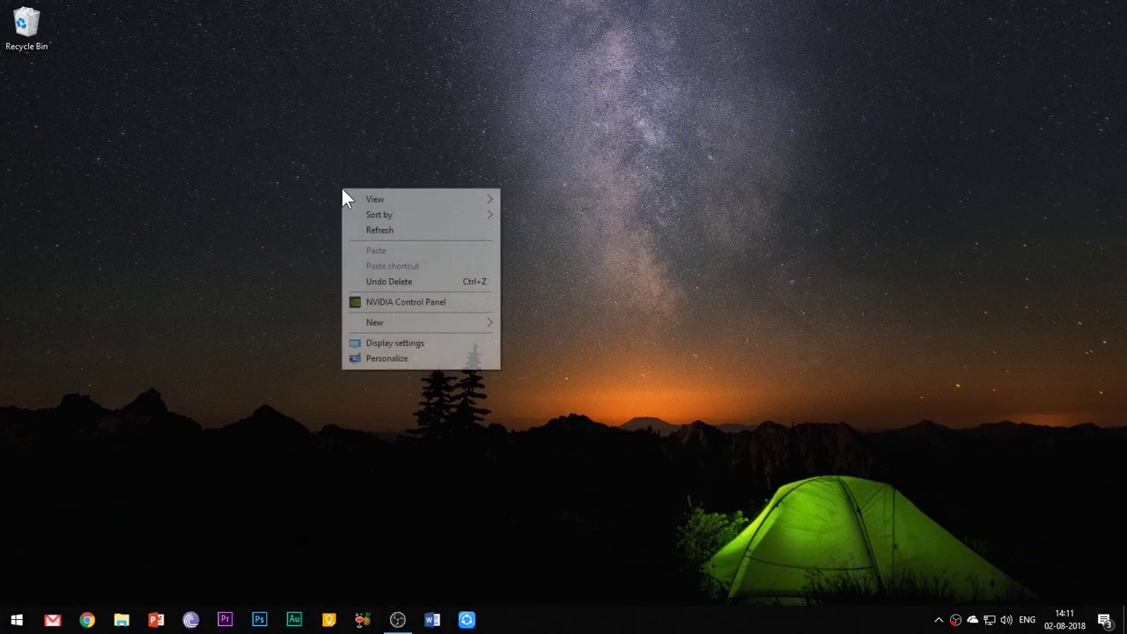
click(363, 231)
right_click(364, 232)
click(396, 274)
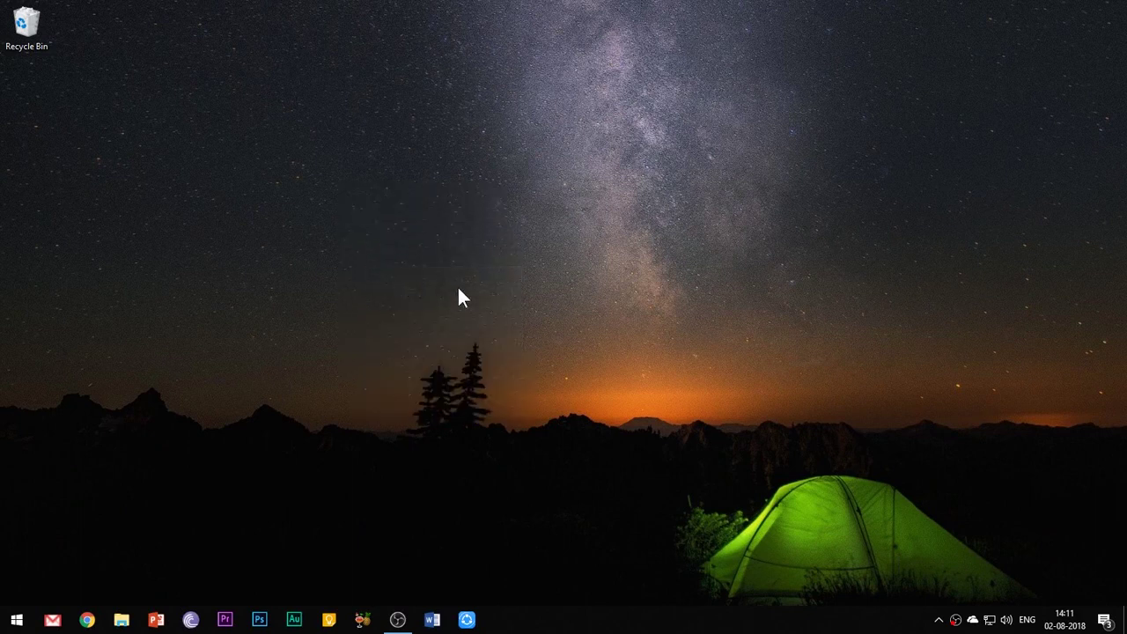
right_click(458, 322)
click(483, 365)
right_click(481, 358)
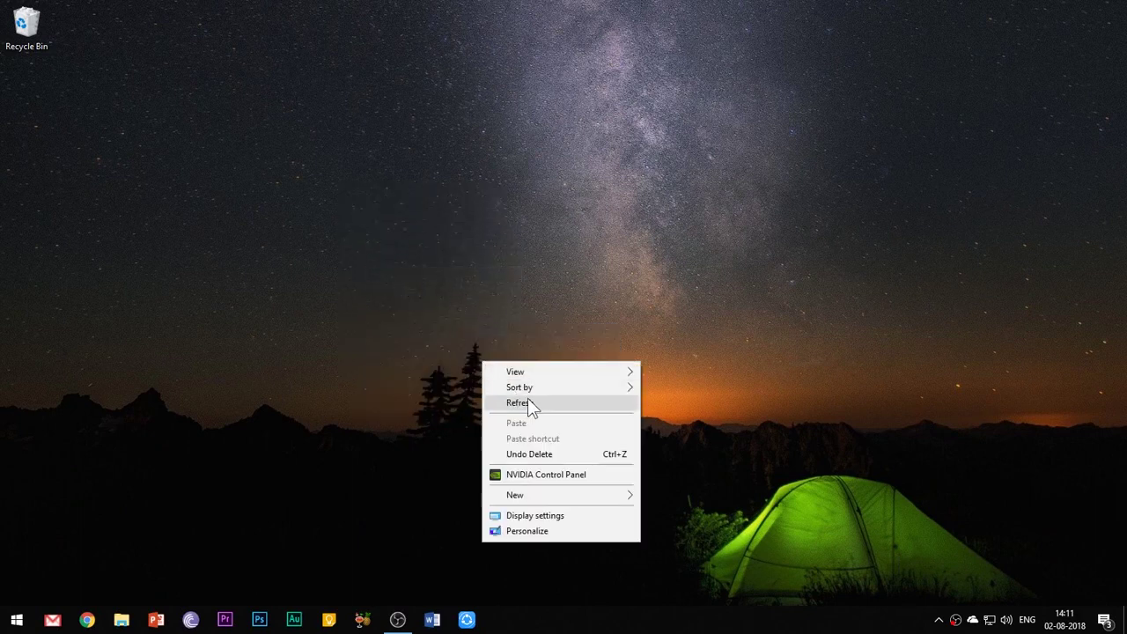
click(528, 400)
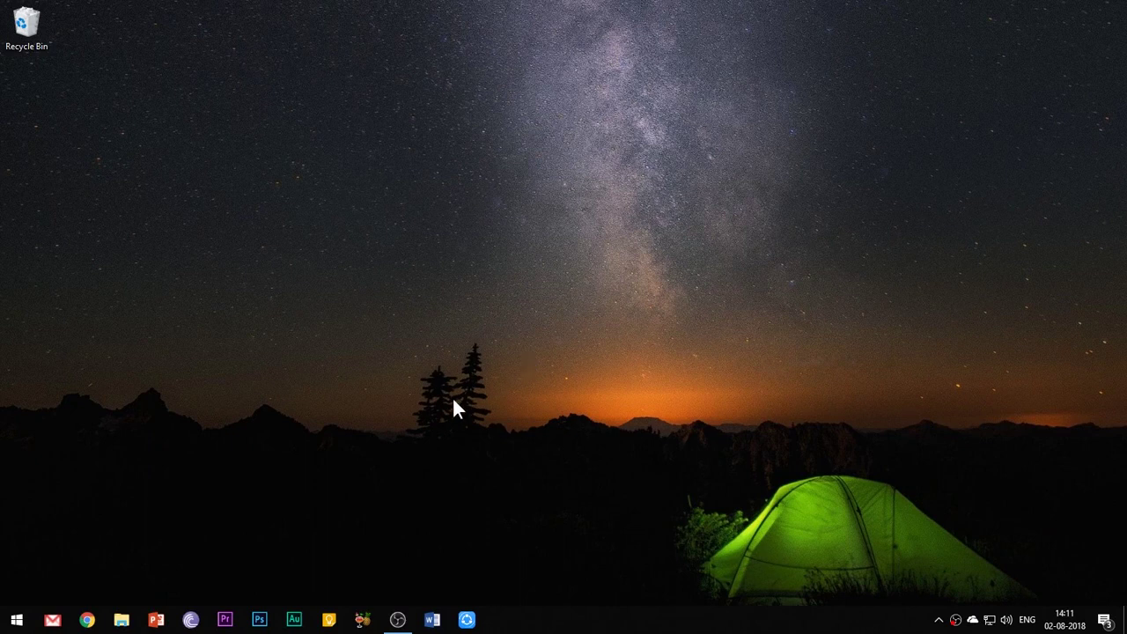
click(157, 620)
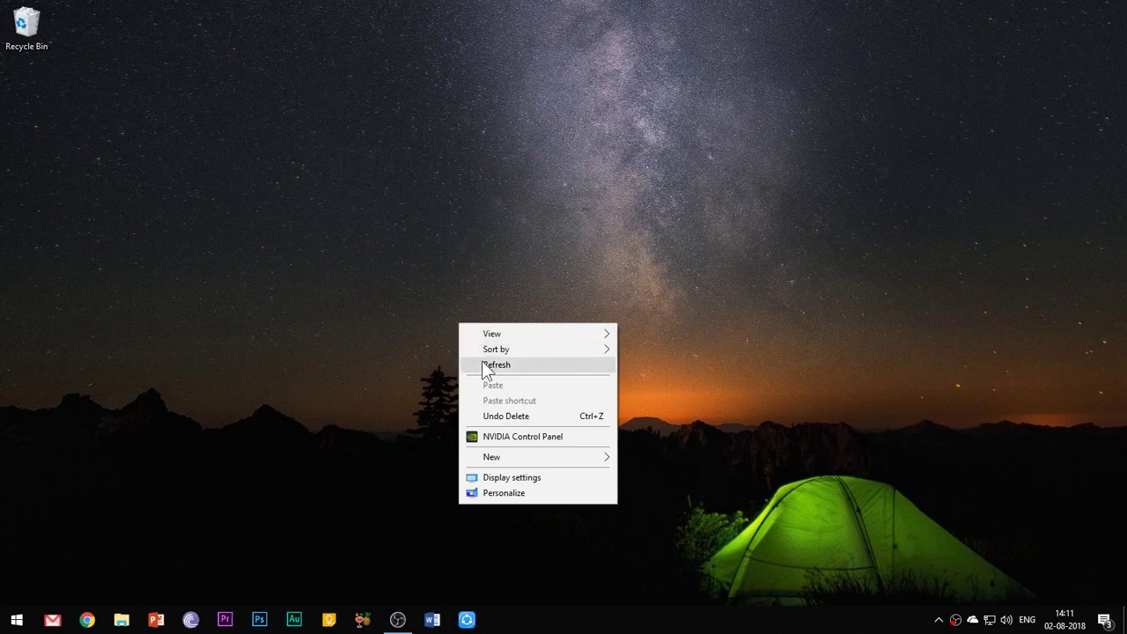
click(485, 365)
right_click(482, 360)
click(529, 402)
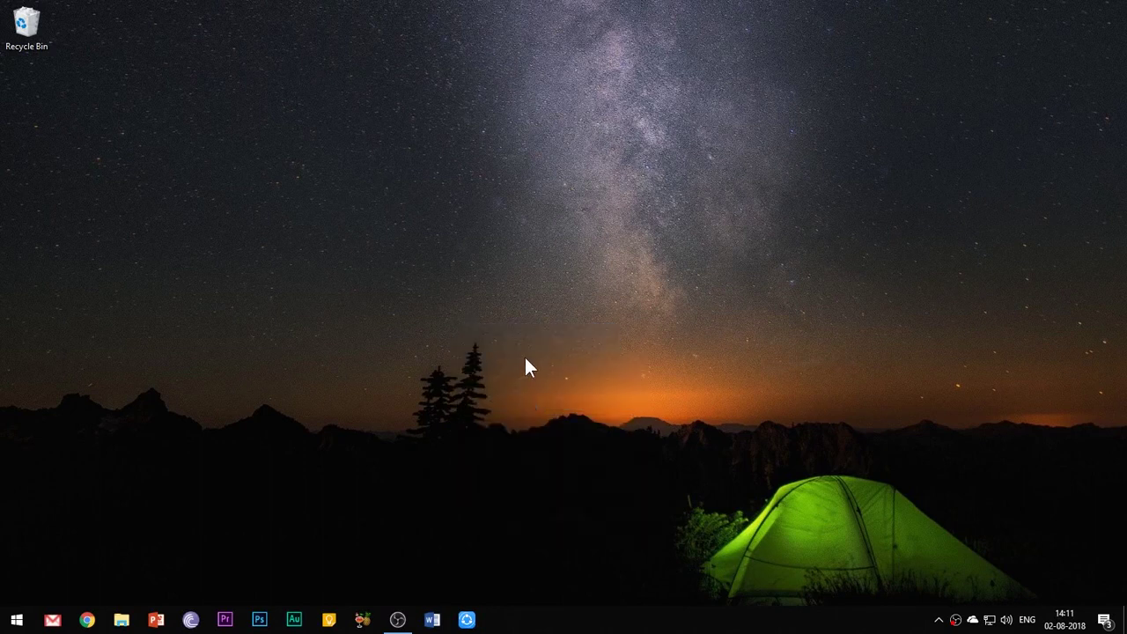
Step: Open PowerPoint and create a blank presentation
click(157, 620)
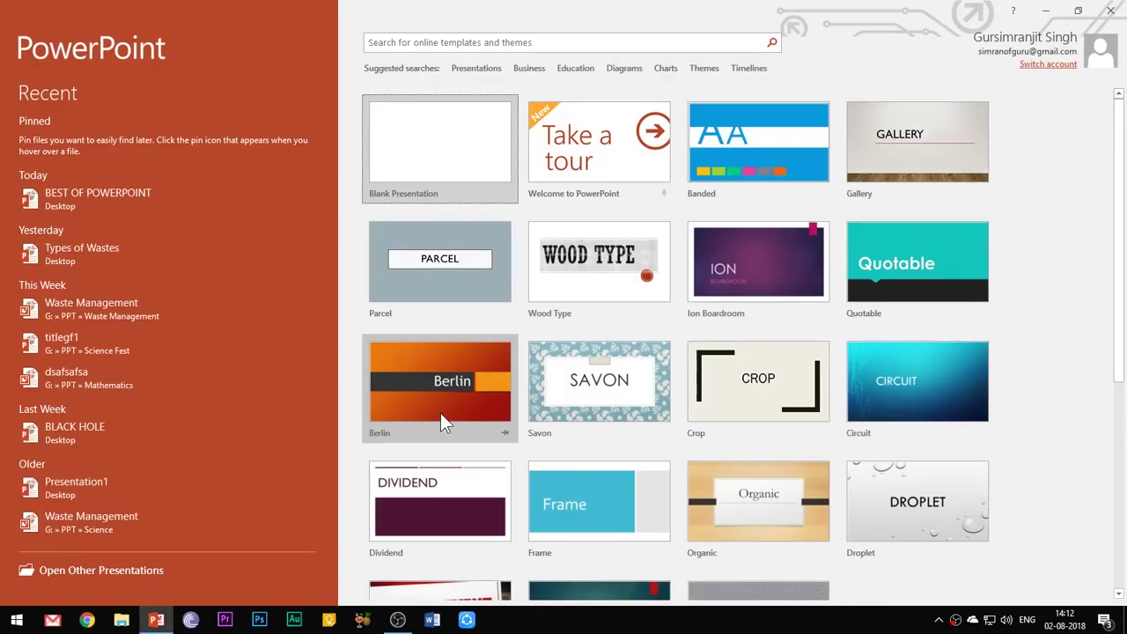
click(426, 155)
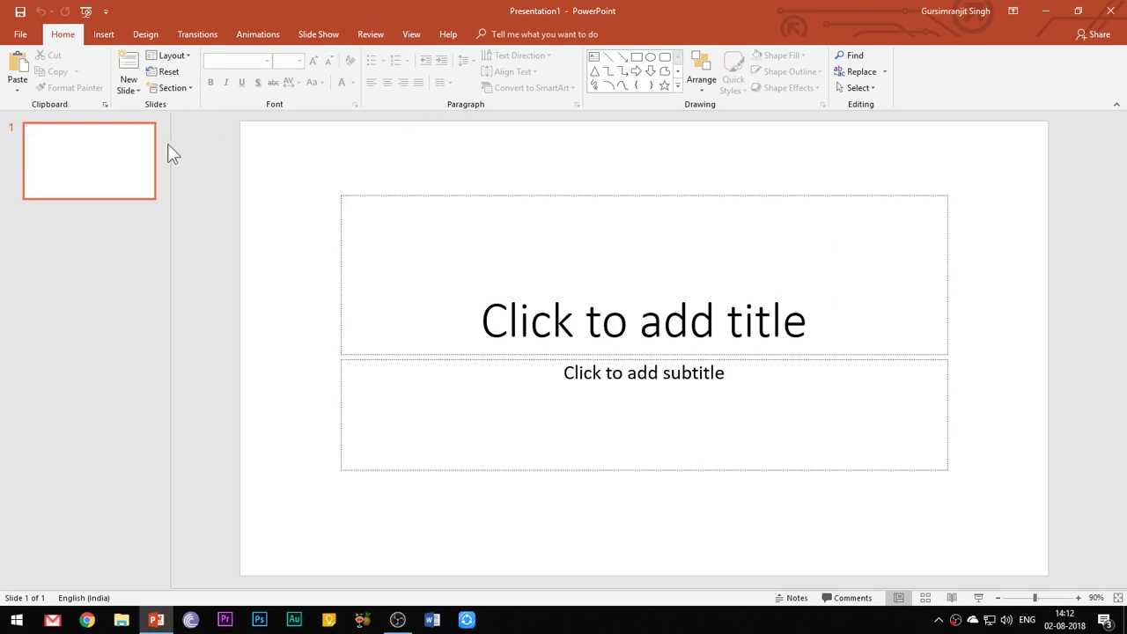
Step: Format the title slide's background with a solid black fill
right_click(74, 180)
click(129, 392)
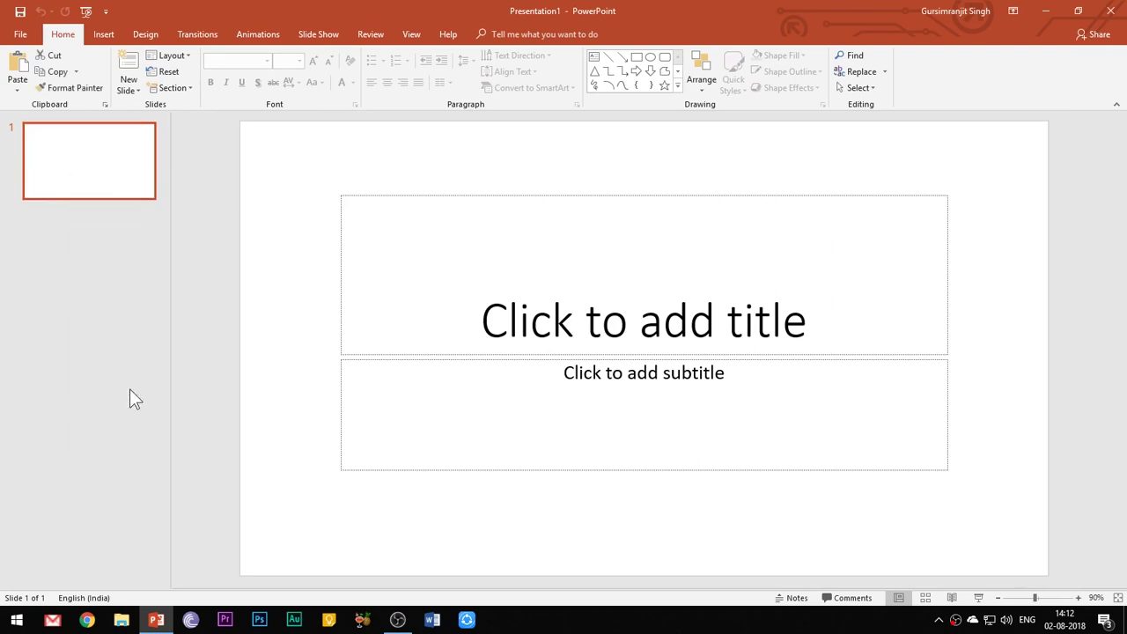
click(1088, 297)
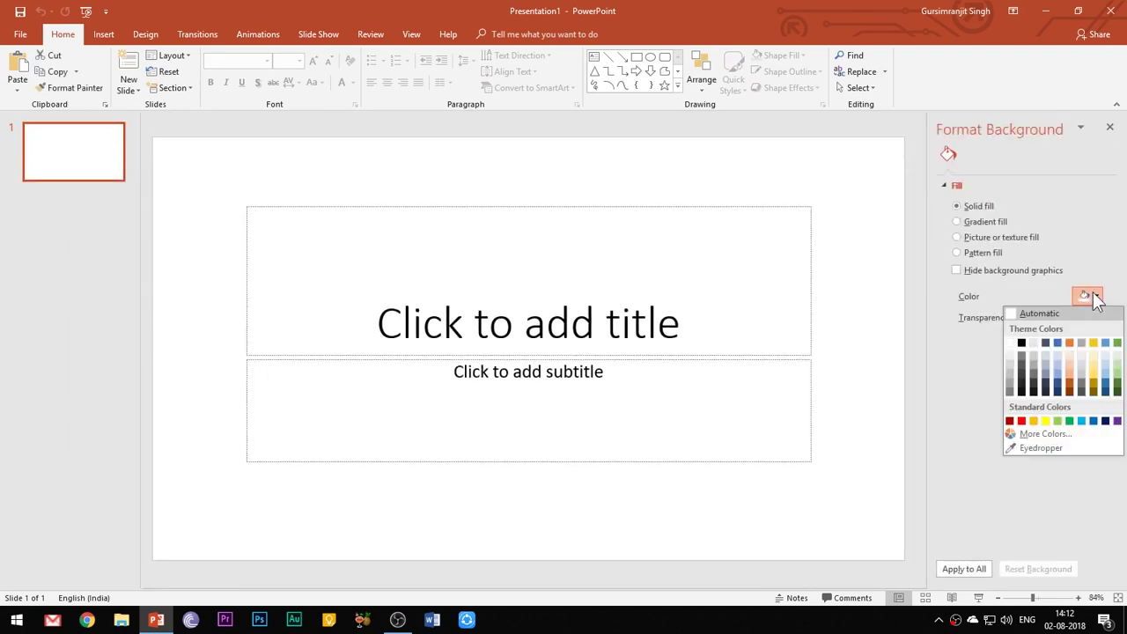
click(1022, 343)
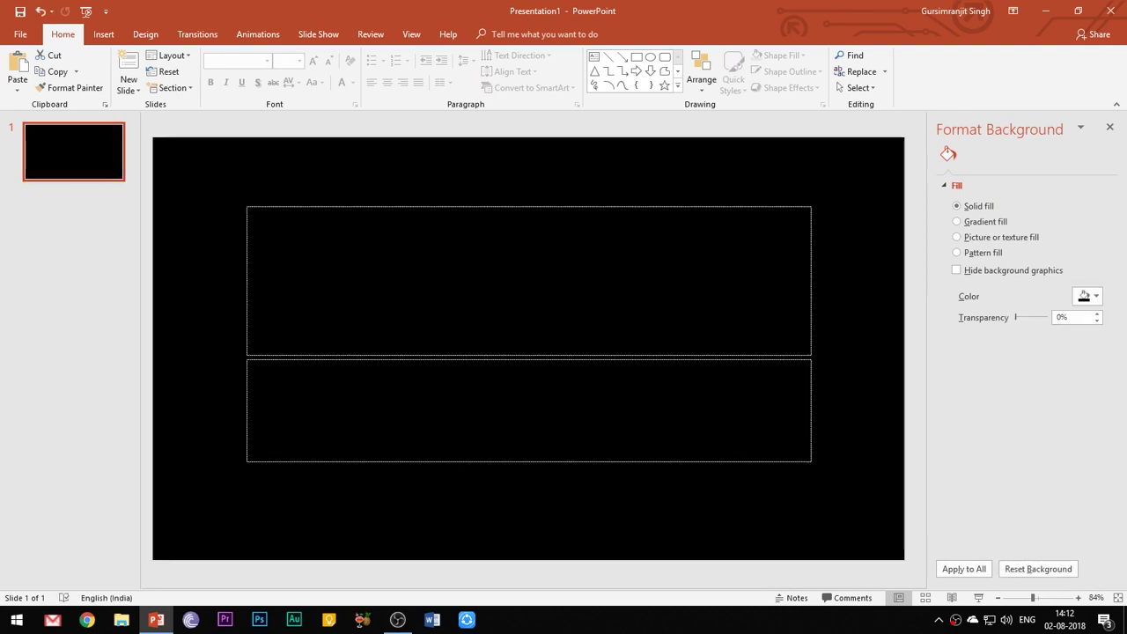
Step: Enter "SLIDING TEXT" in white in the slide's title placeholder
click(529, 322)
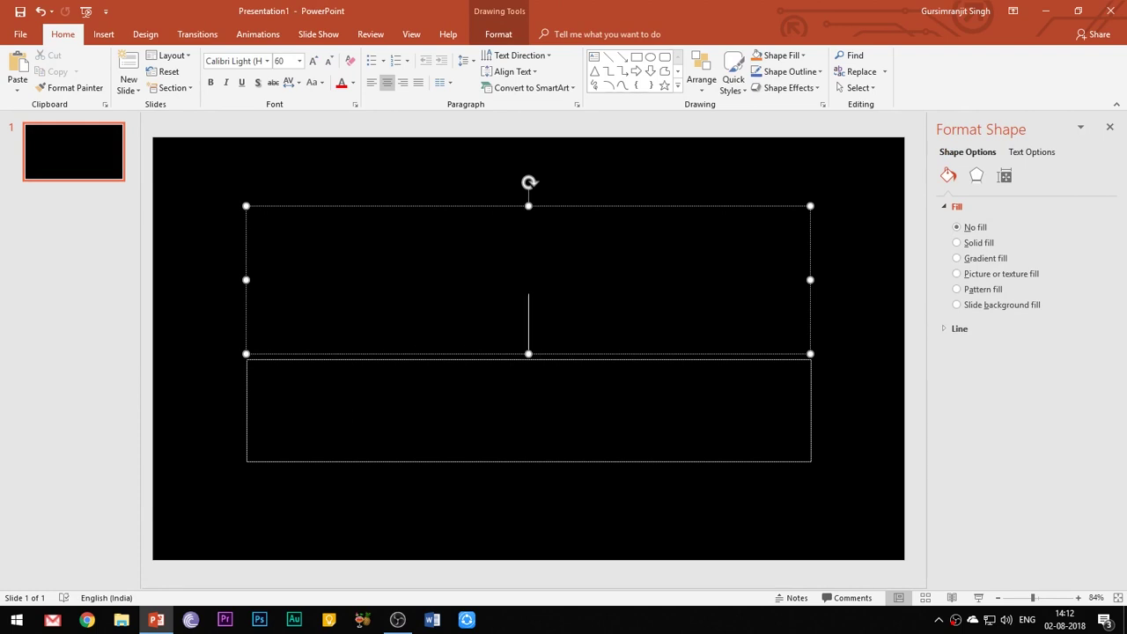
click(353, 82)
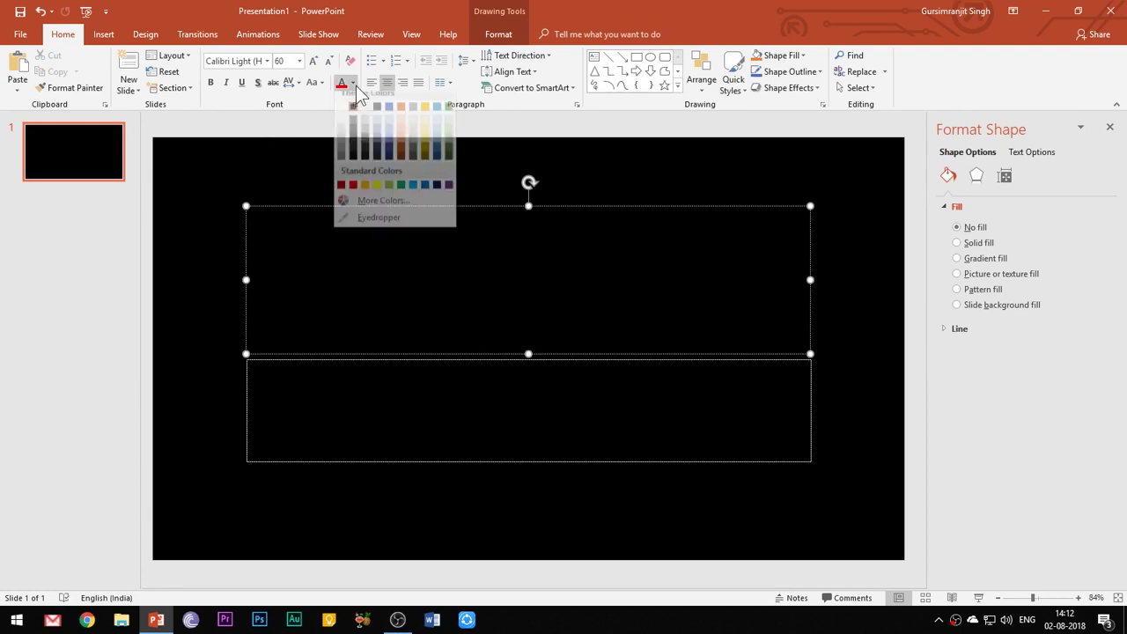
click(343, 114)
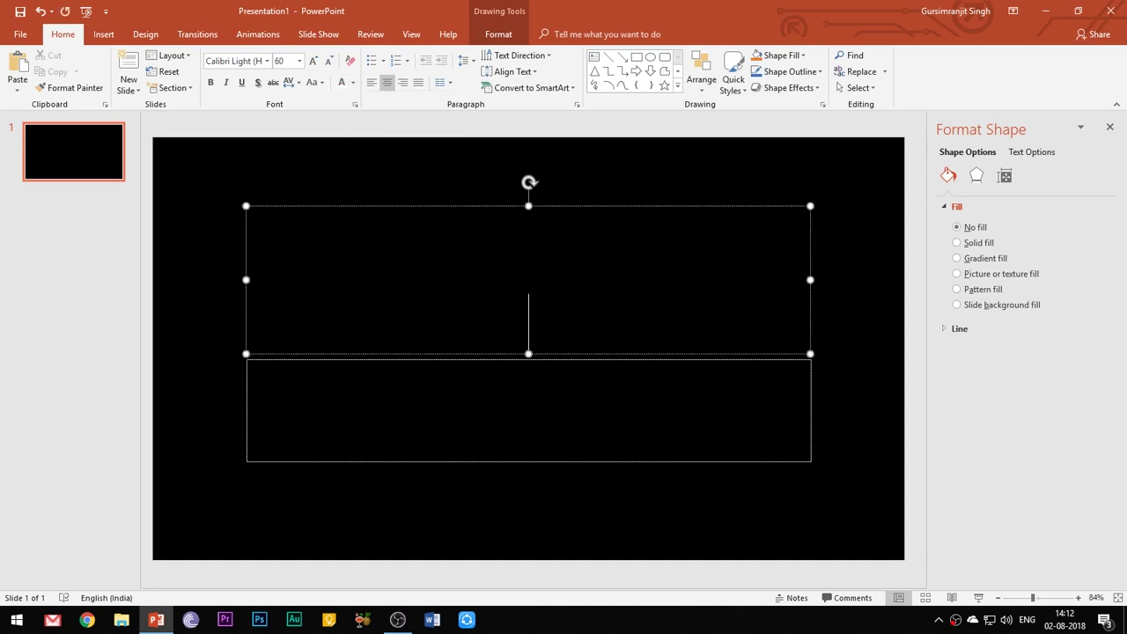
text(SLI)
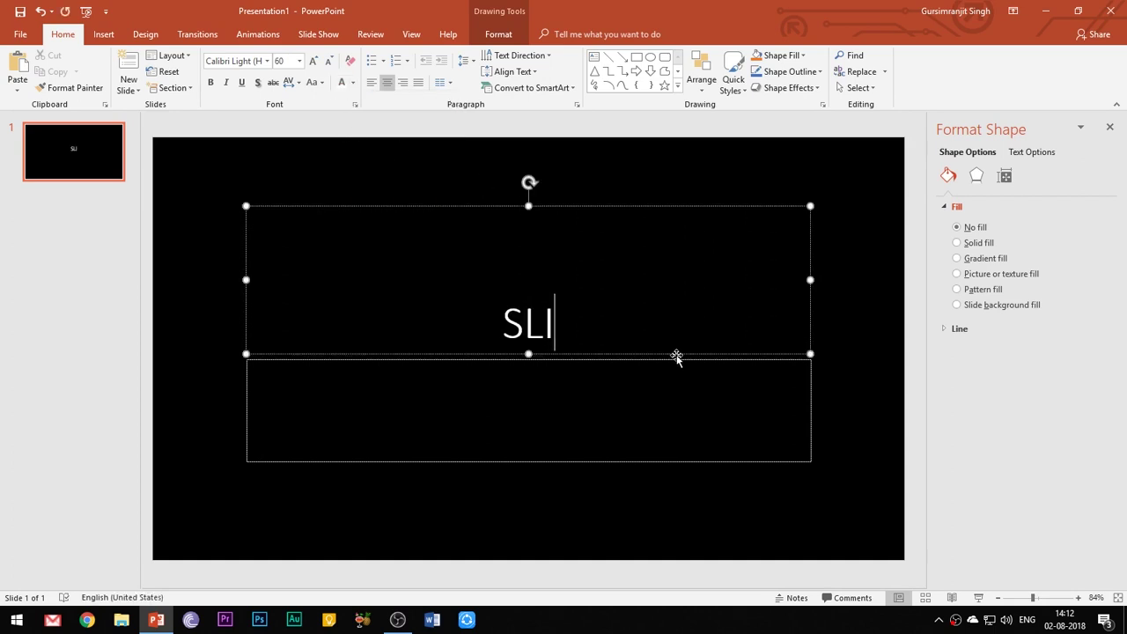
text(DING TE)
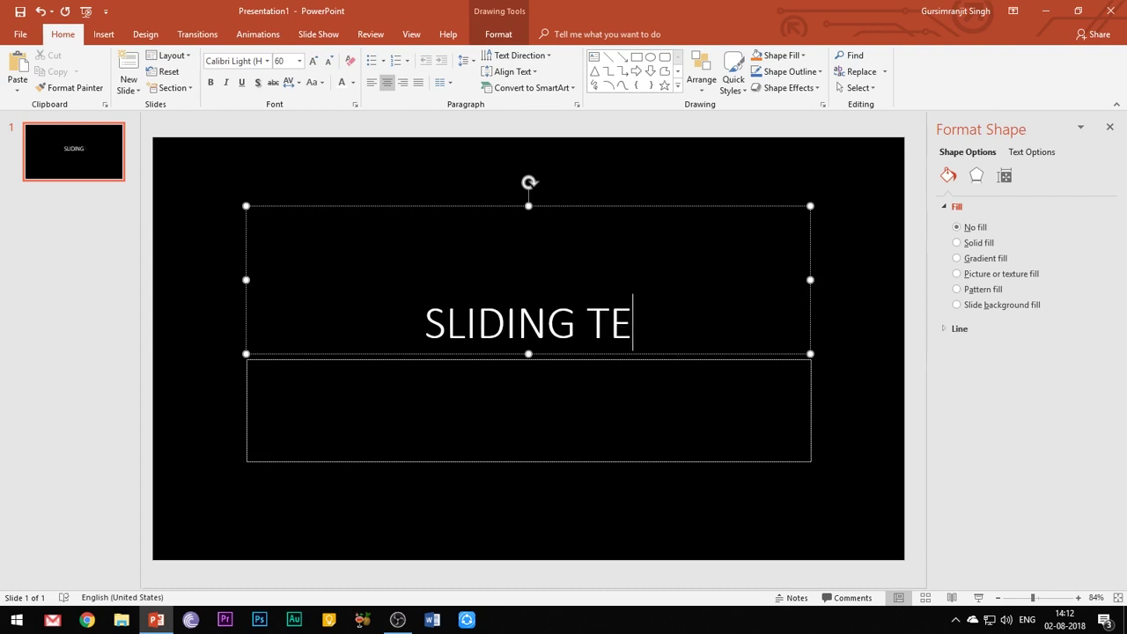
text(XT)
Step: Enter "FULL TUTORIAL" in the subtitle placeholder and enlarge its font size to 32
click(529, 370)
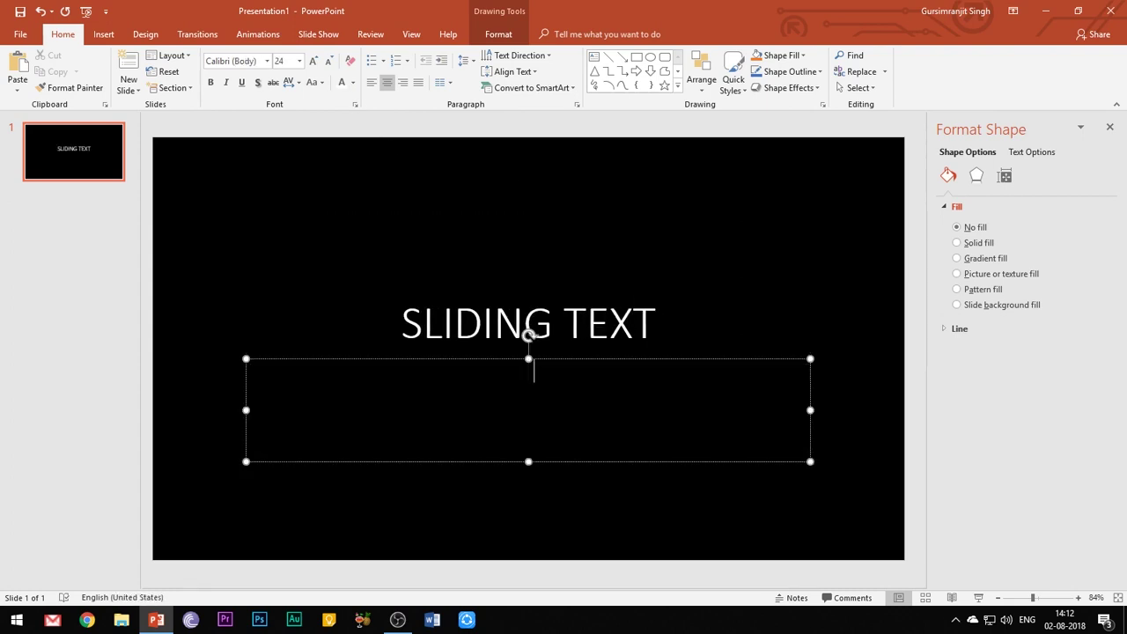
key(BackSpace)
text(FULL TUTORIAL)
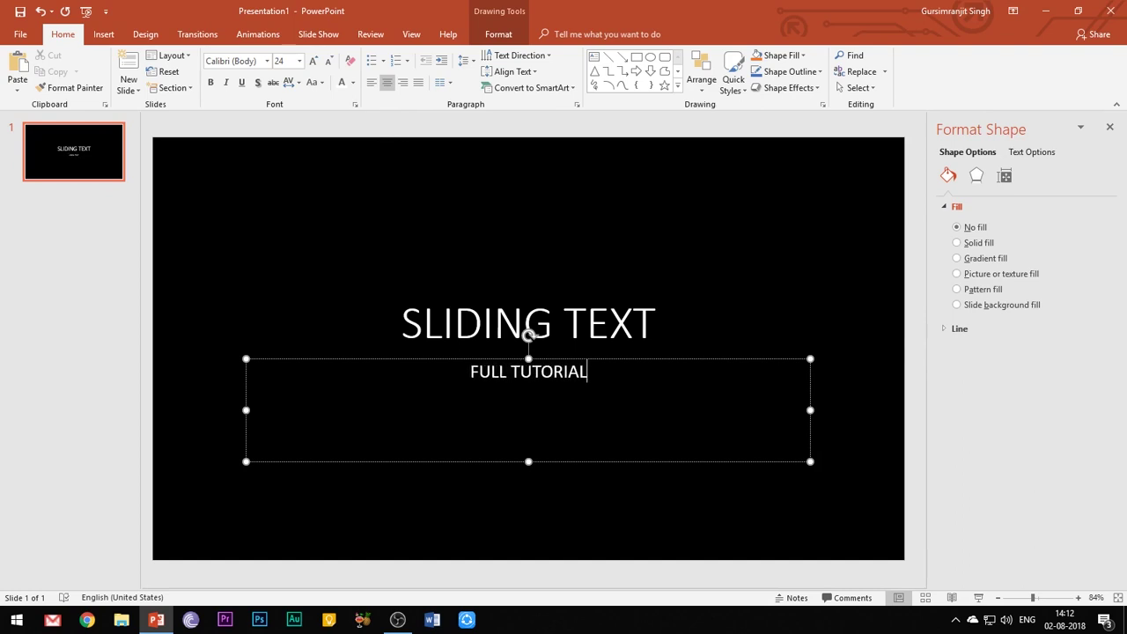
click(419, 359)
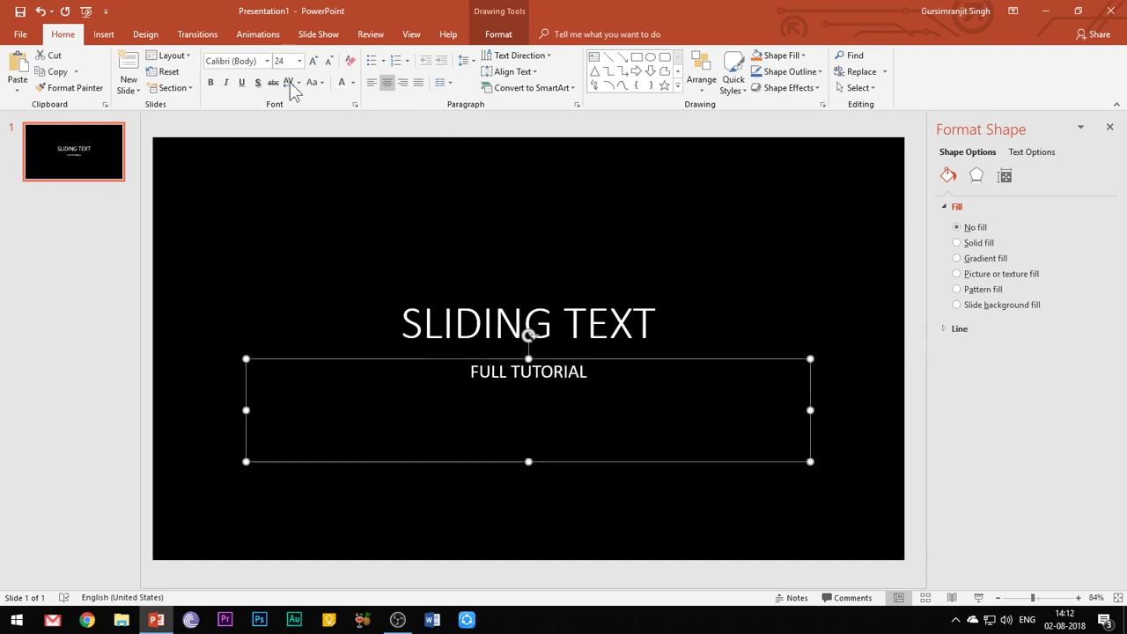
click(313, 61)
click(312, 61)
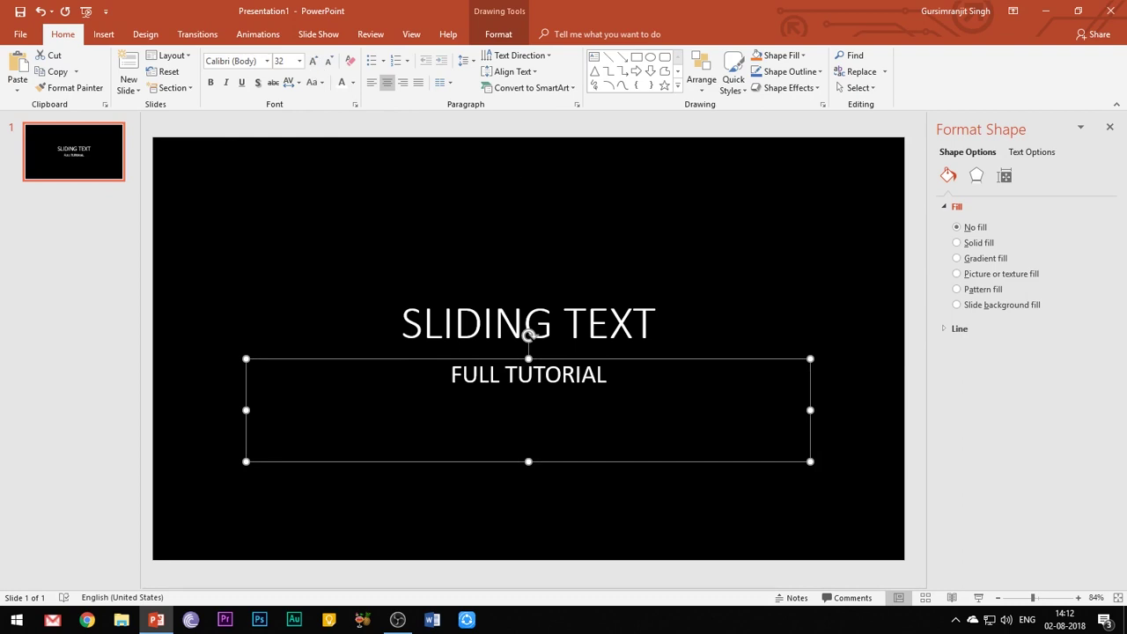
Step: Reduce the font size of the "SLIDING TEXT" title to 48
click(453, 324)
click(415, 207)
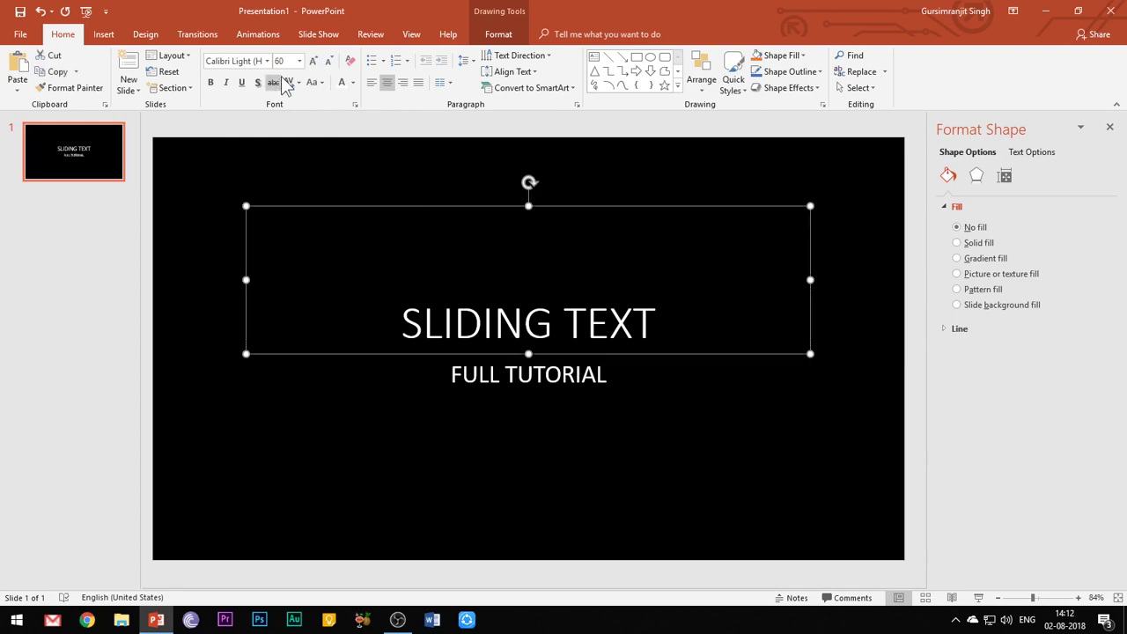
click(328, 61)
click(329, 61)
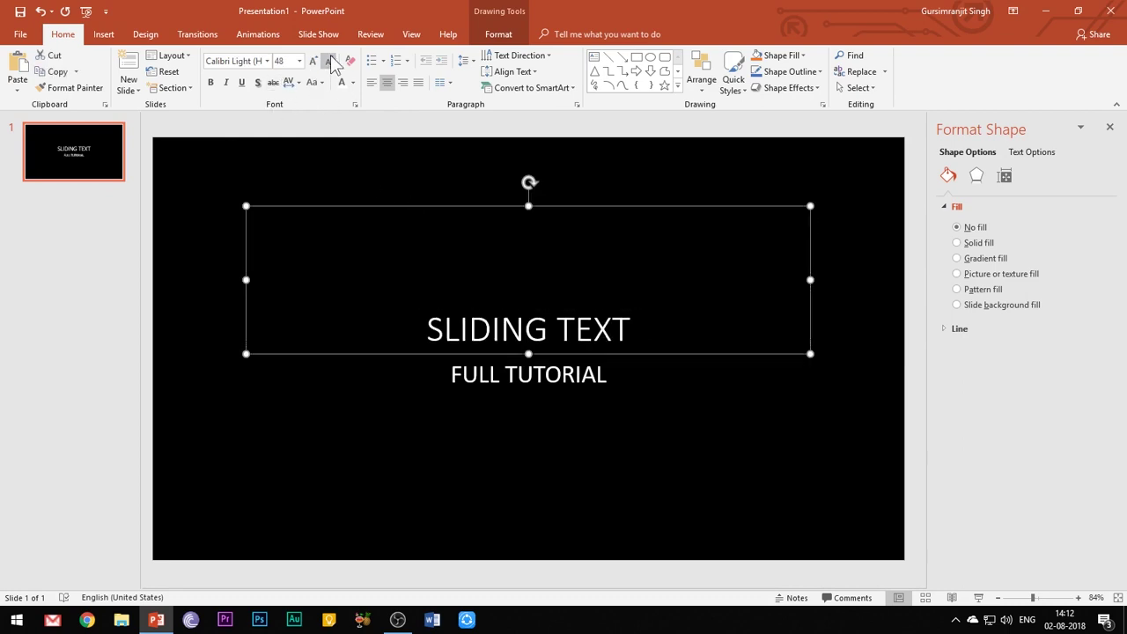
click(542, 454)
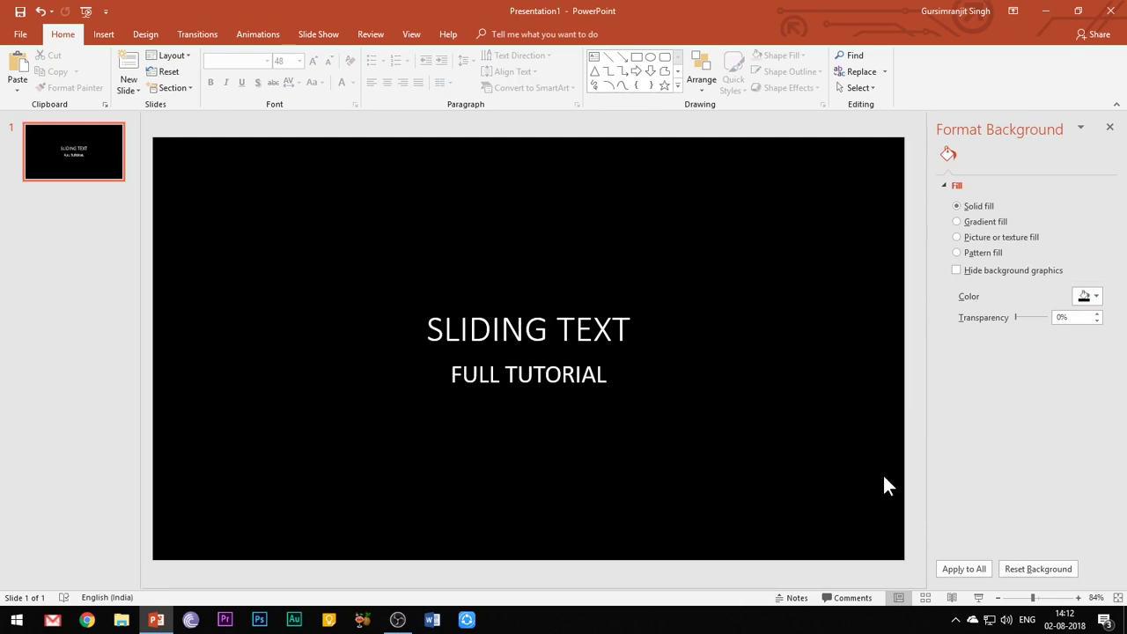
Step: Move the "SLIDING TEXT" title horizontally until its text lies just outside the slide's left edge
drag(1033, 598, 1016, 598)
click(516, 340)
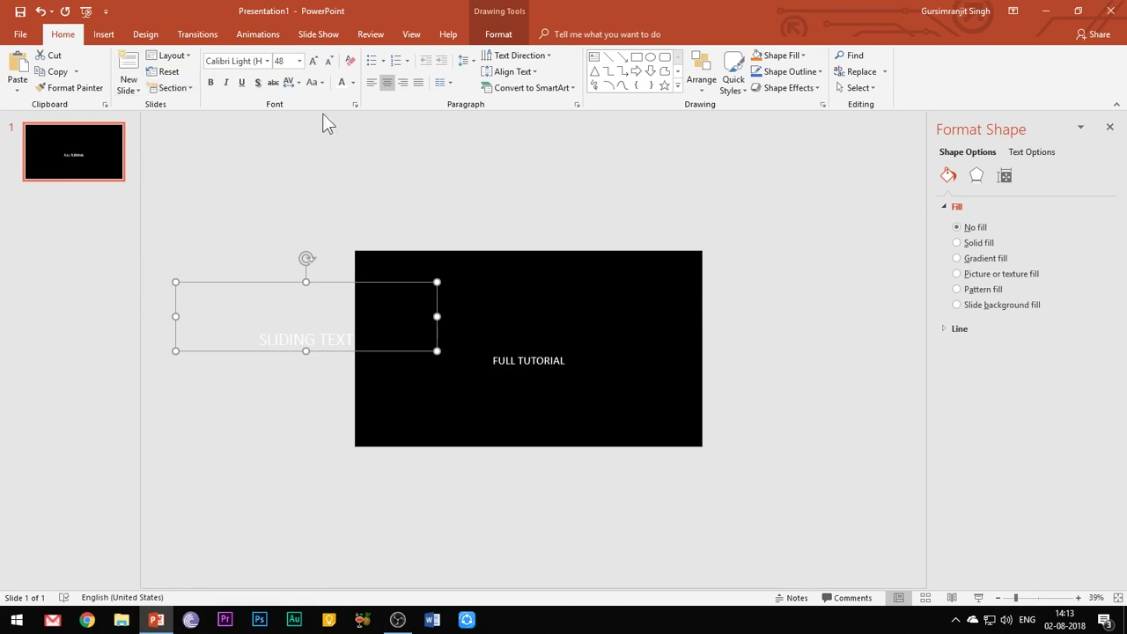
Step: Add a Right motion path to the "SLIDING TEXT" title and extend its end point horizontally to near the slide's middle
click(501, 35)
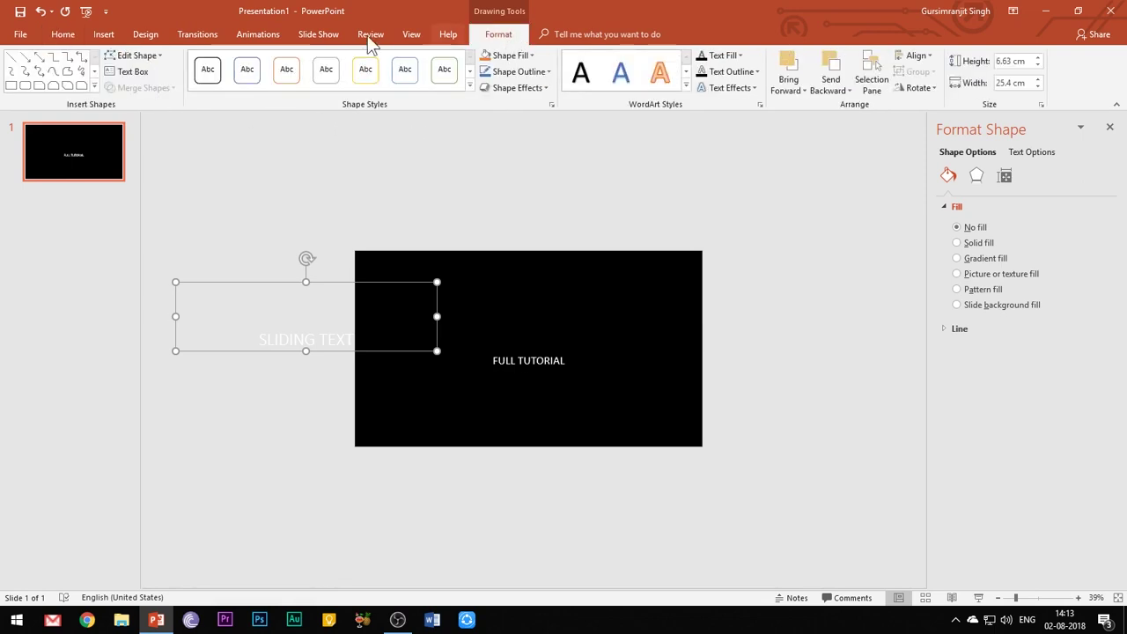
click(269, 43)
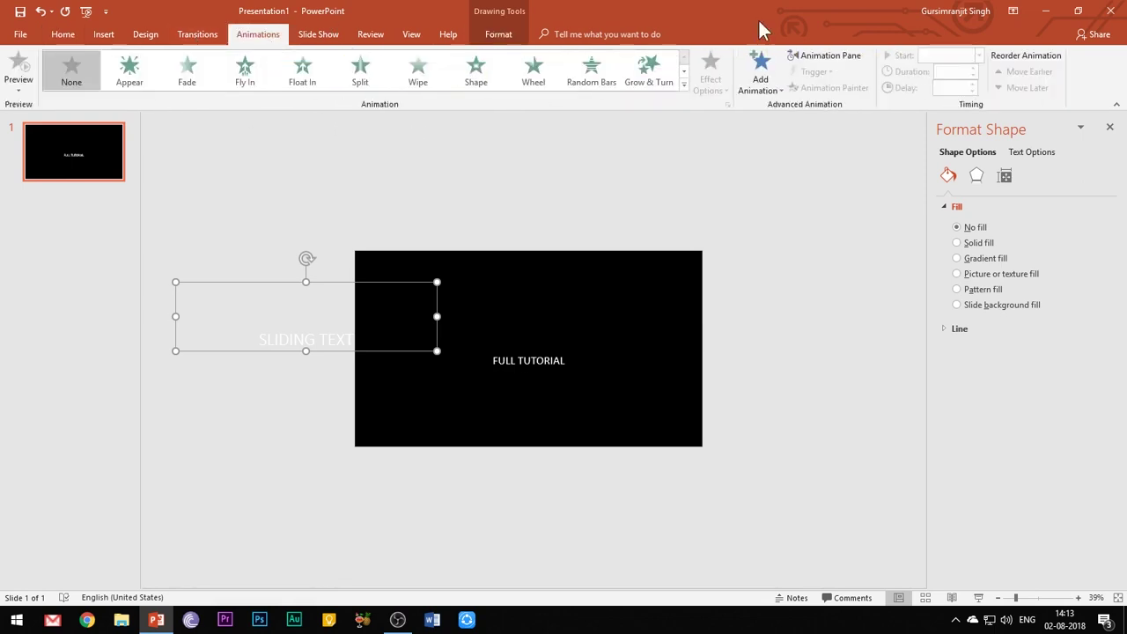
click(760, 71)
click(815, 553)
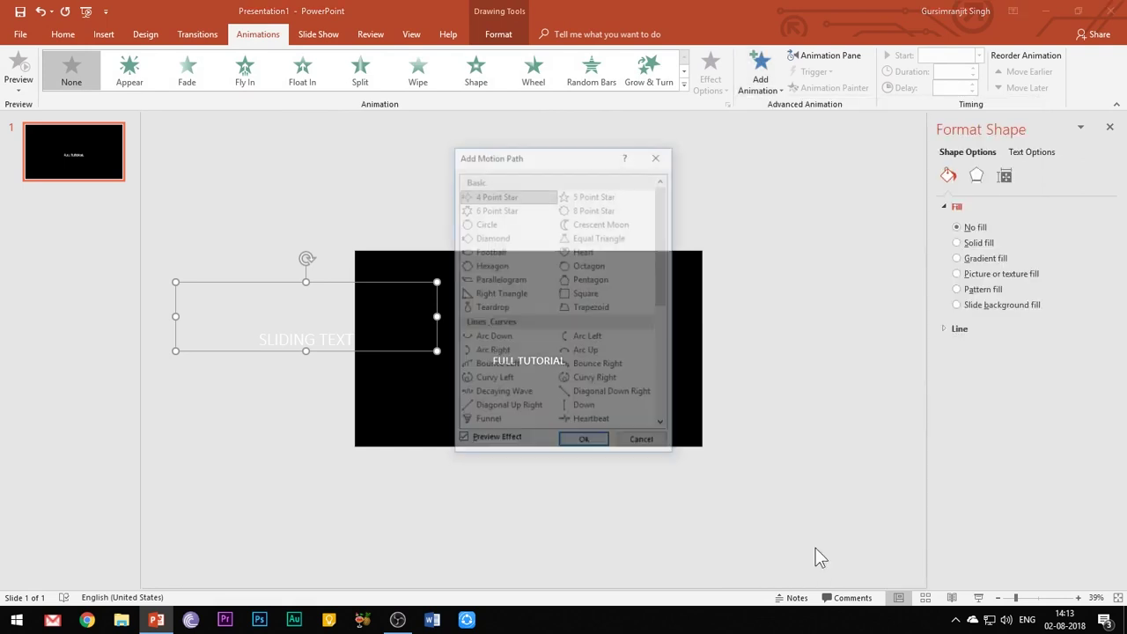
scroll(581, 331, down, 5)
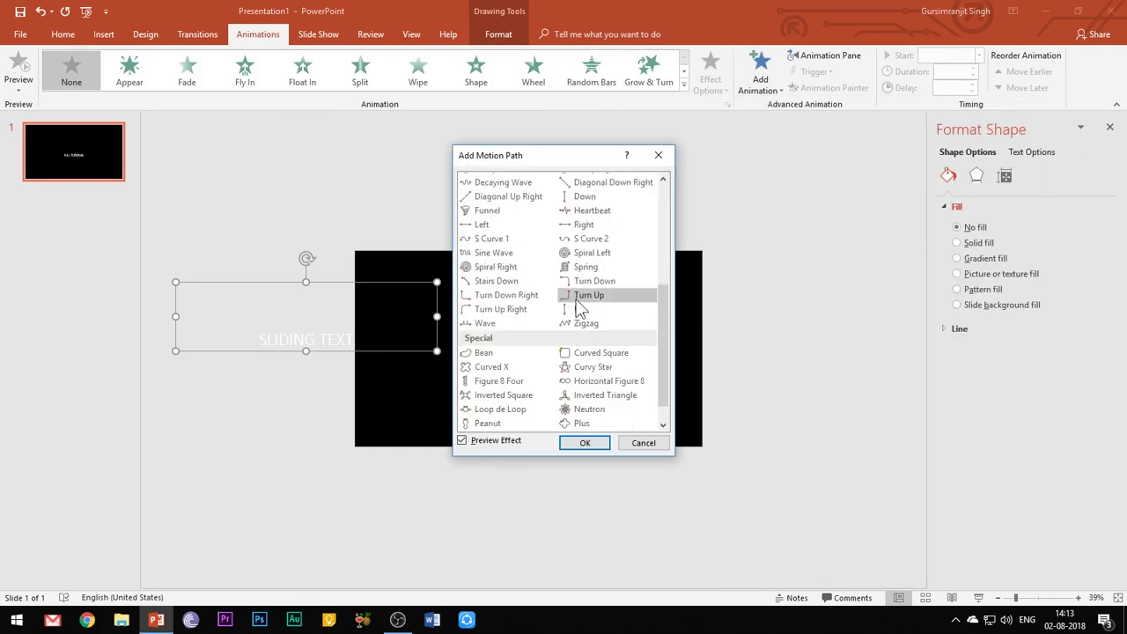
scroll(544, 283, up, 2)
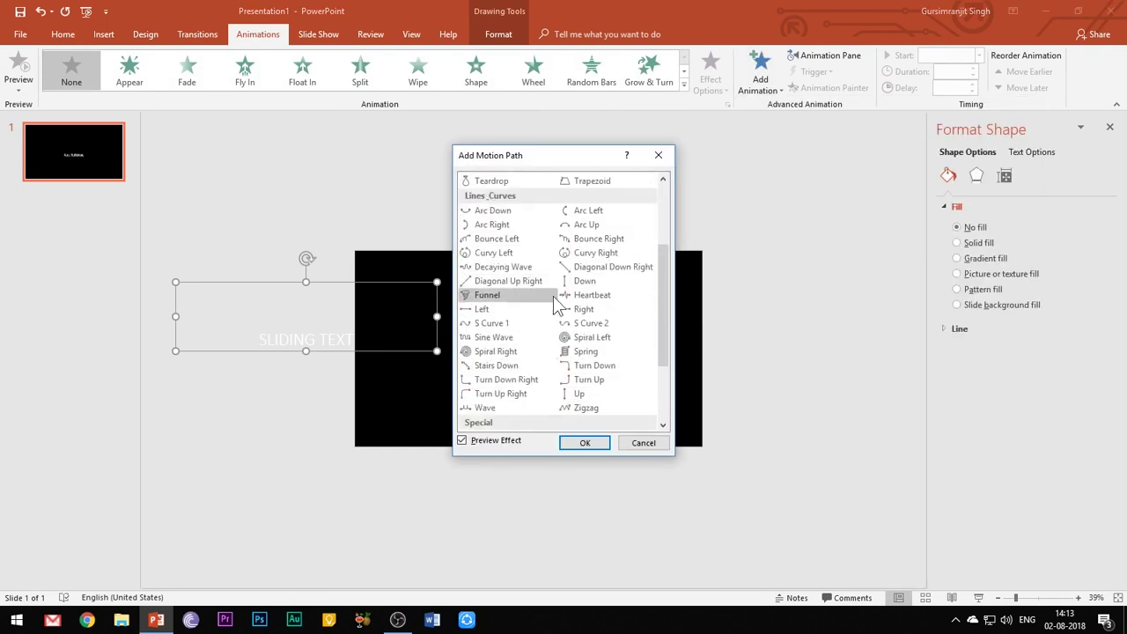
click(588, 310)
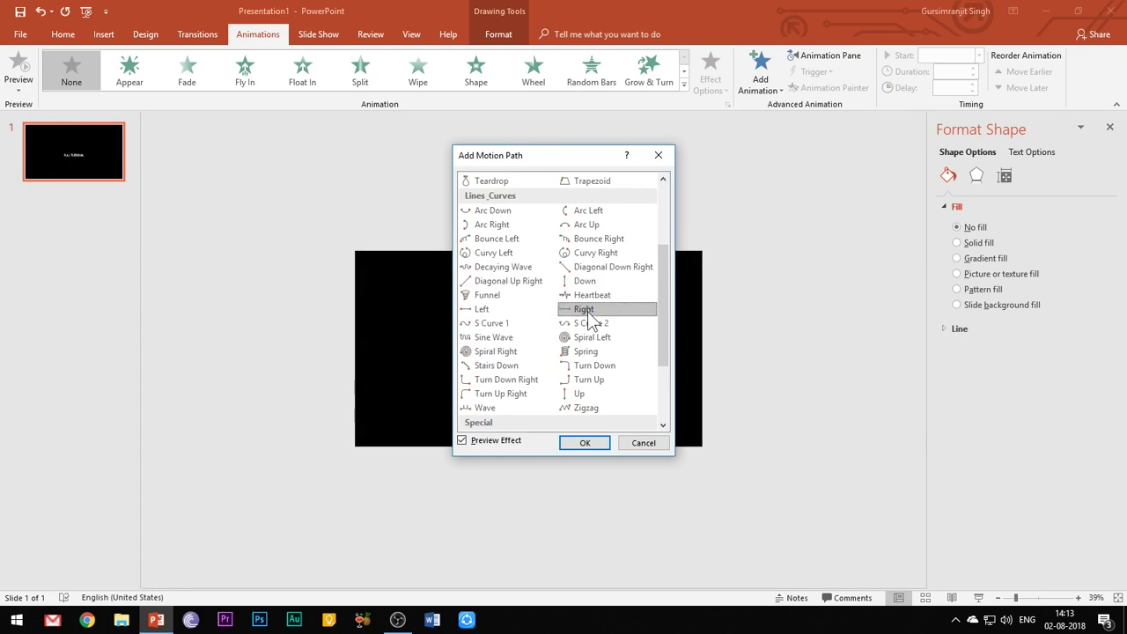
click(583, 443)
drag(395, 316, 504, 331)
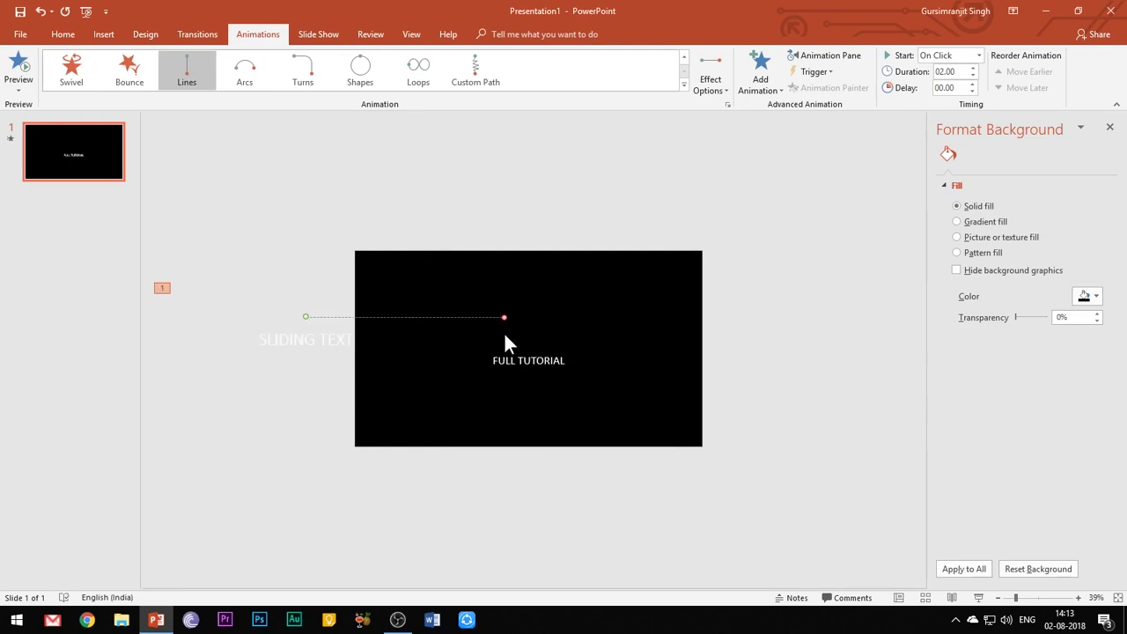
Step: Add a second Right motion path to the "SLIDING TEXT" title
click(292, 324)
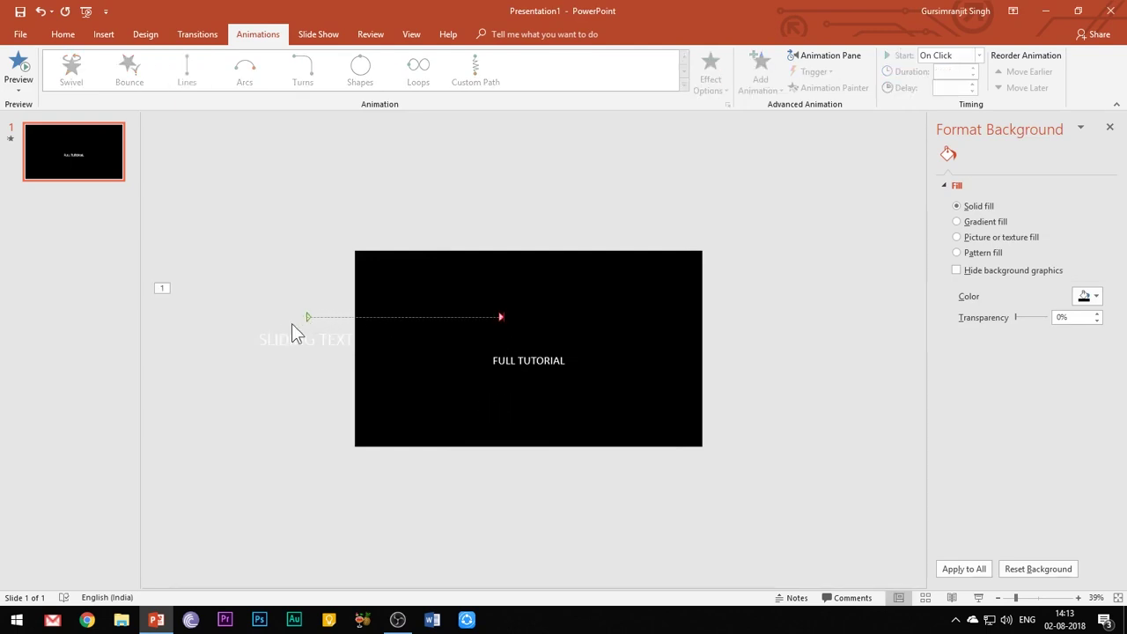
click(323, 345)
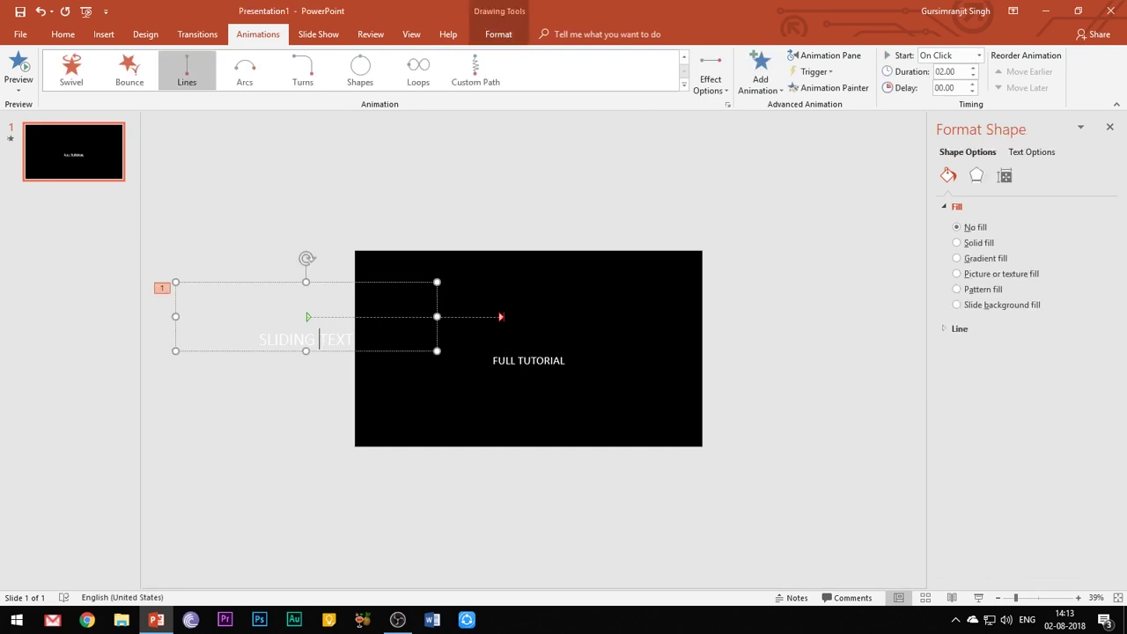
click(760, 70)
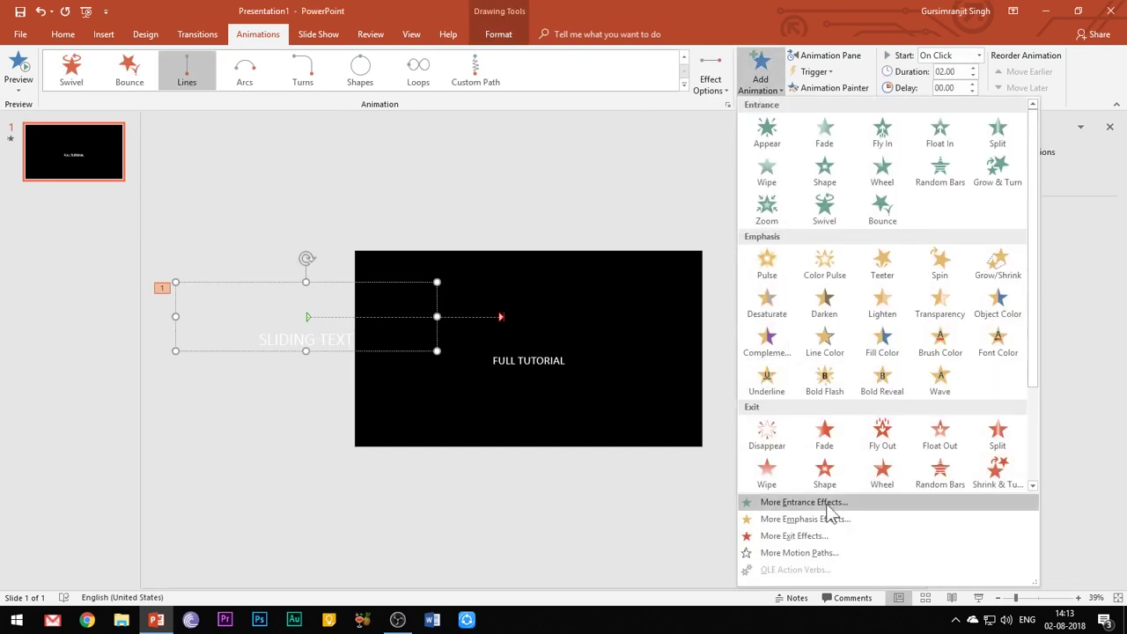
click(827, 555)
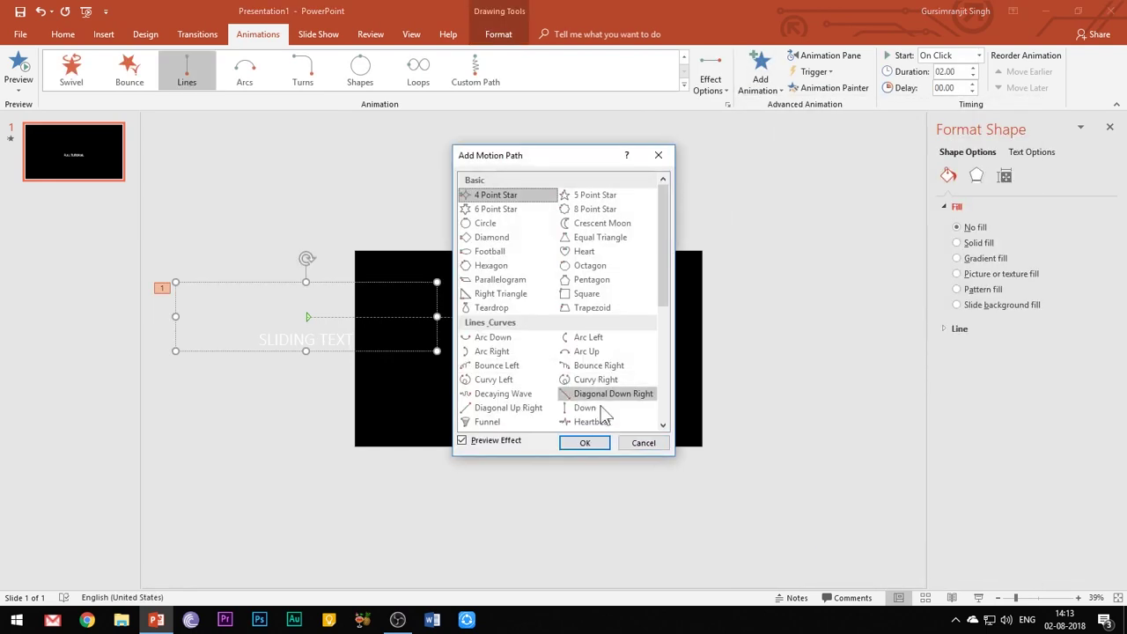
scroll(599, 398, down, 1)
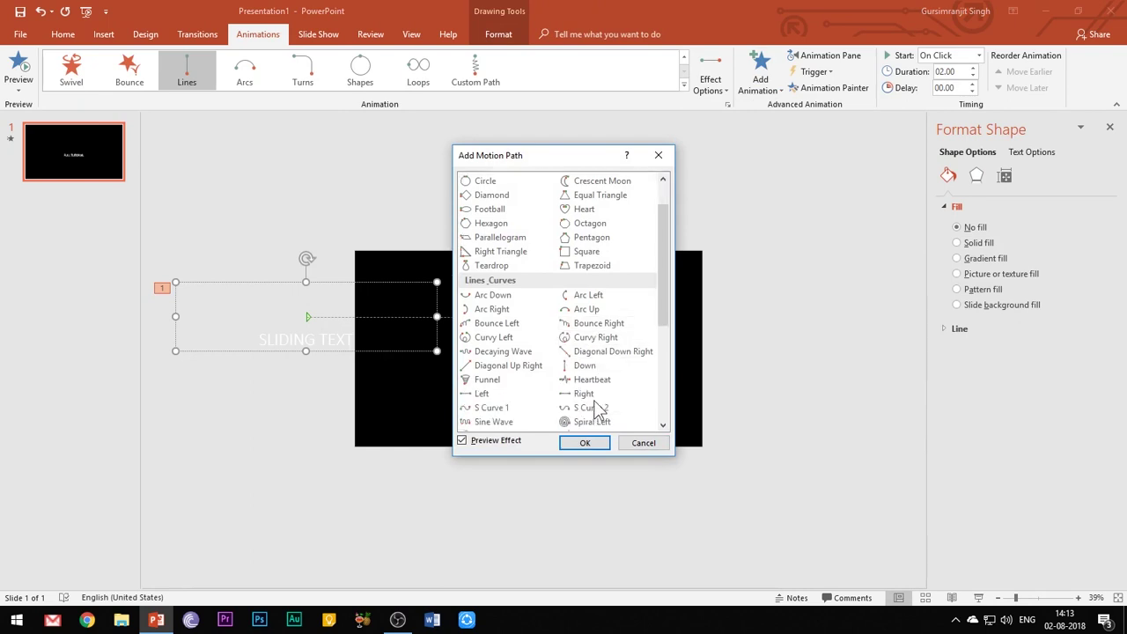
click(597, 401)
click(585, 443)
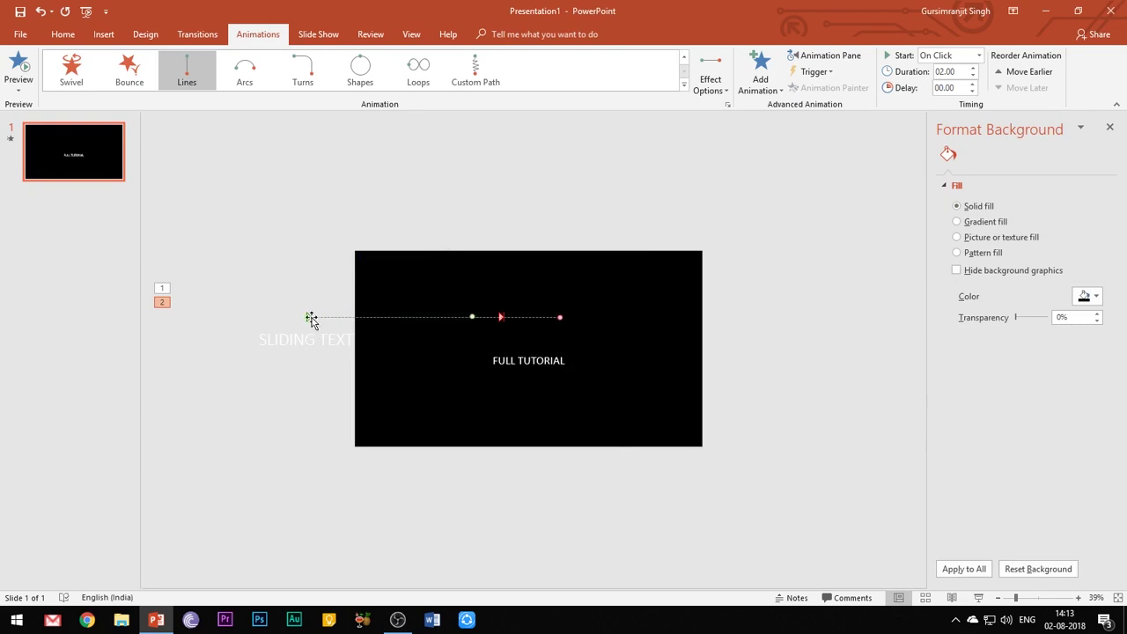
Step: Move the second motion path to start at the first path's end point and shorten it to a brief stretch across the slide's middle
click(542, 321)
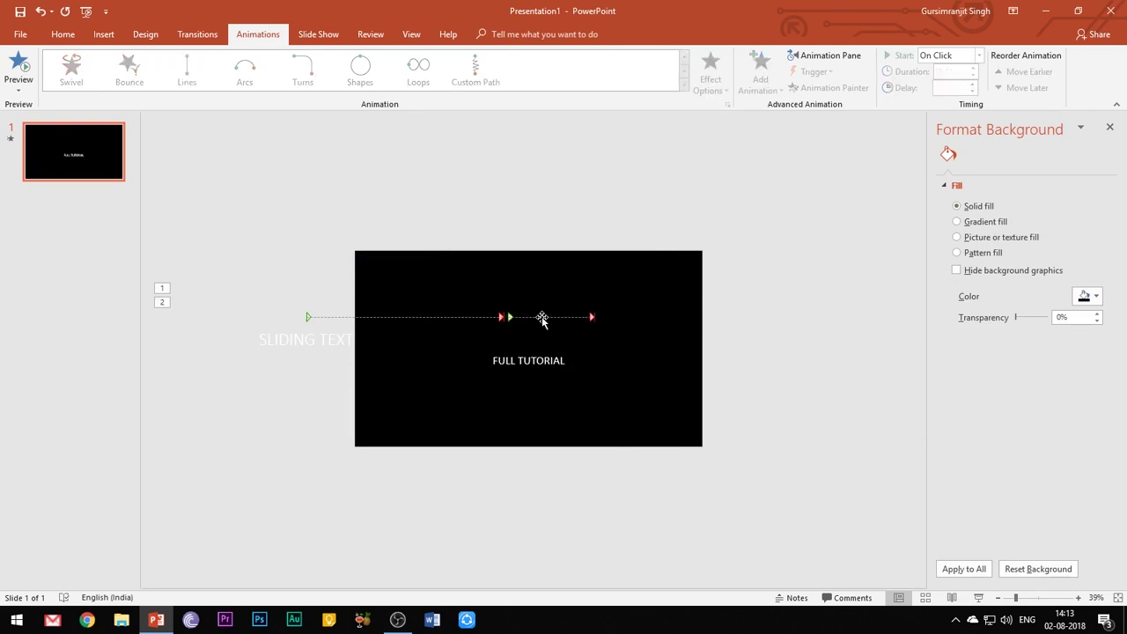
mouse_move(542, 320)
mouse_down()
mouse_move(520, 317)
mouse_move(541, 318)
mouse_up()
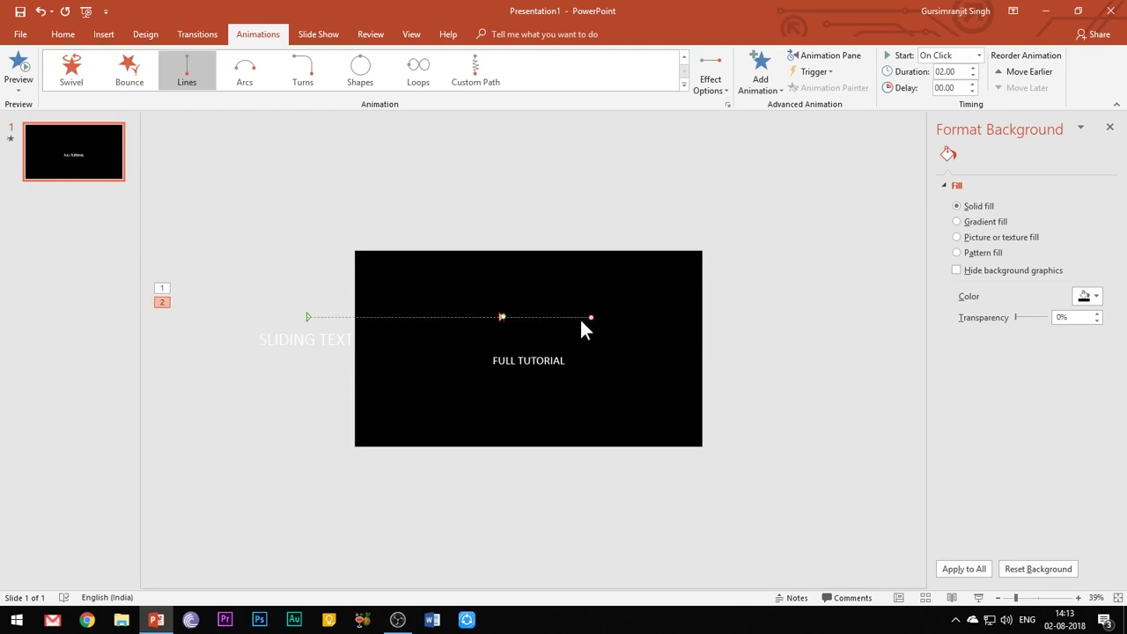
drag(590, 317, 536, 323)
Step: Add a third Right motion path to the "SLIDING TEXT" title
click(760, 70)
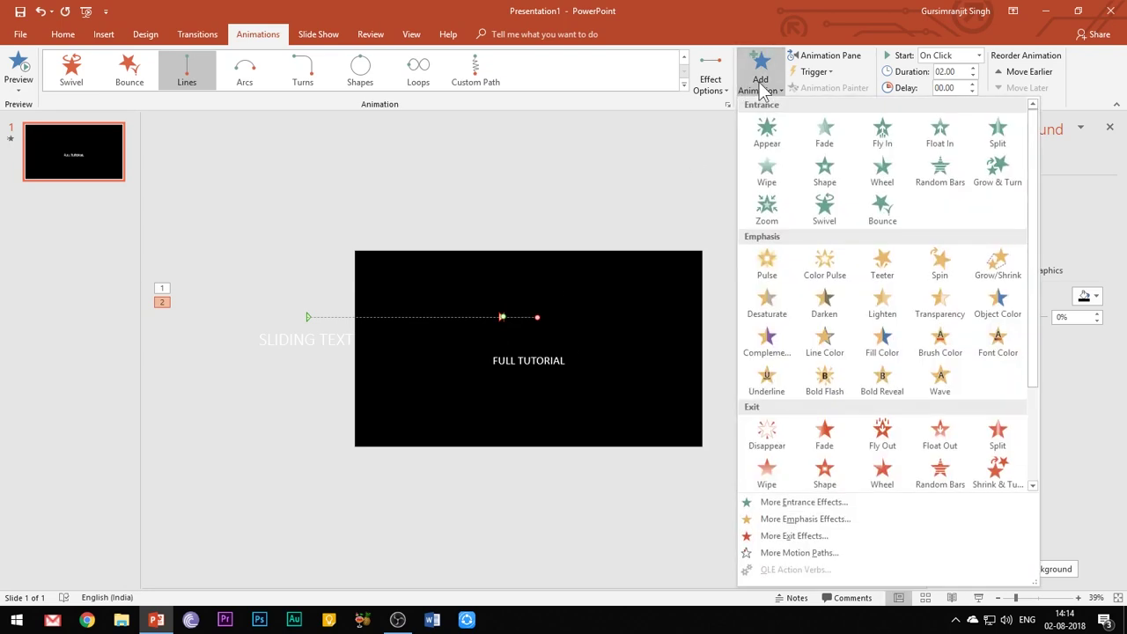
click(876, 553)
scroll(577, 397, down, 1)
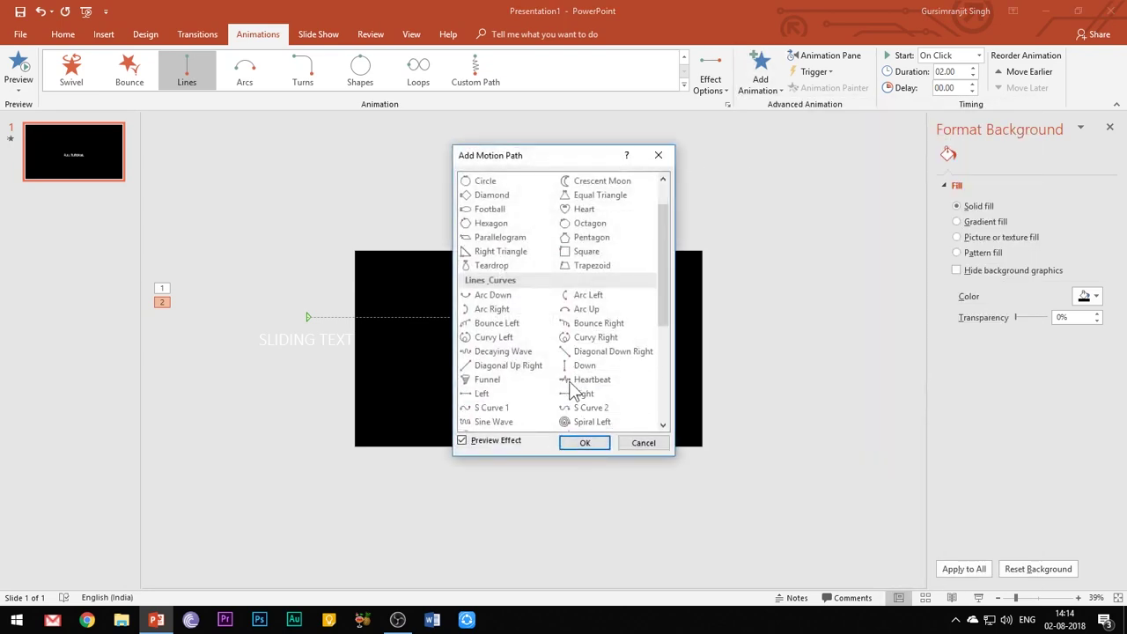
click(592, 398)
click(594, 443)
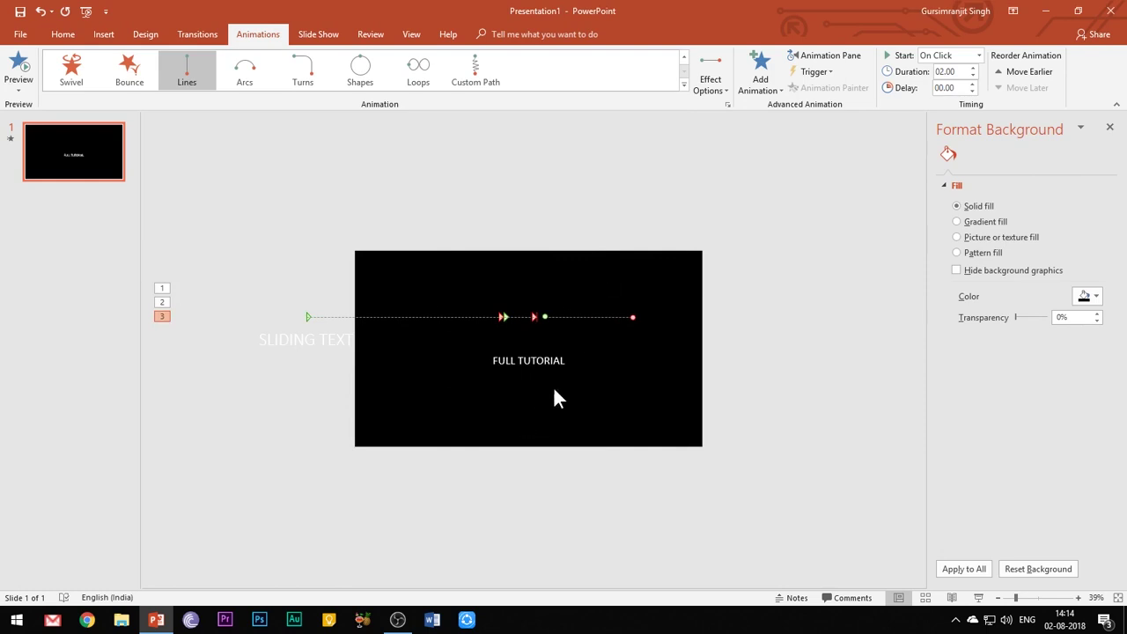
key(Escape)
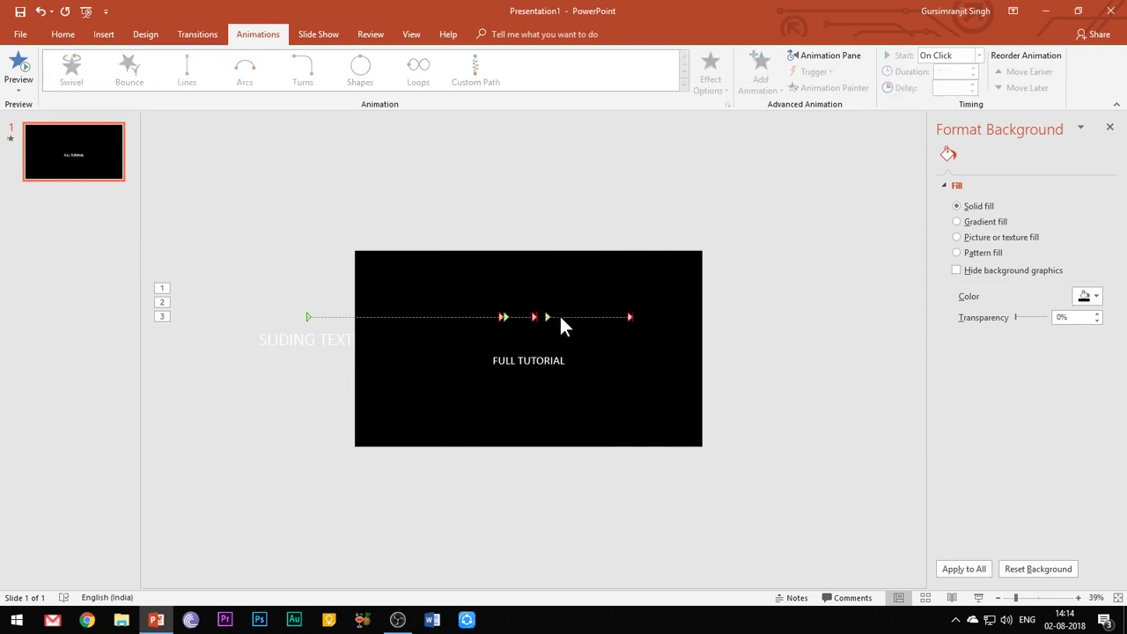
Step: Start the third motion path at the second path's end point and extend its end horizontally beyond the slide's right edge
click(562, 318)
drag(544, 316, 535, 318)
drag(631, 318, 760, 325)
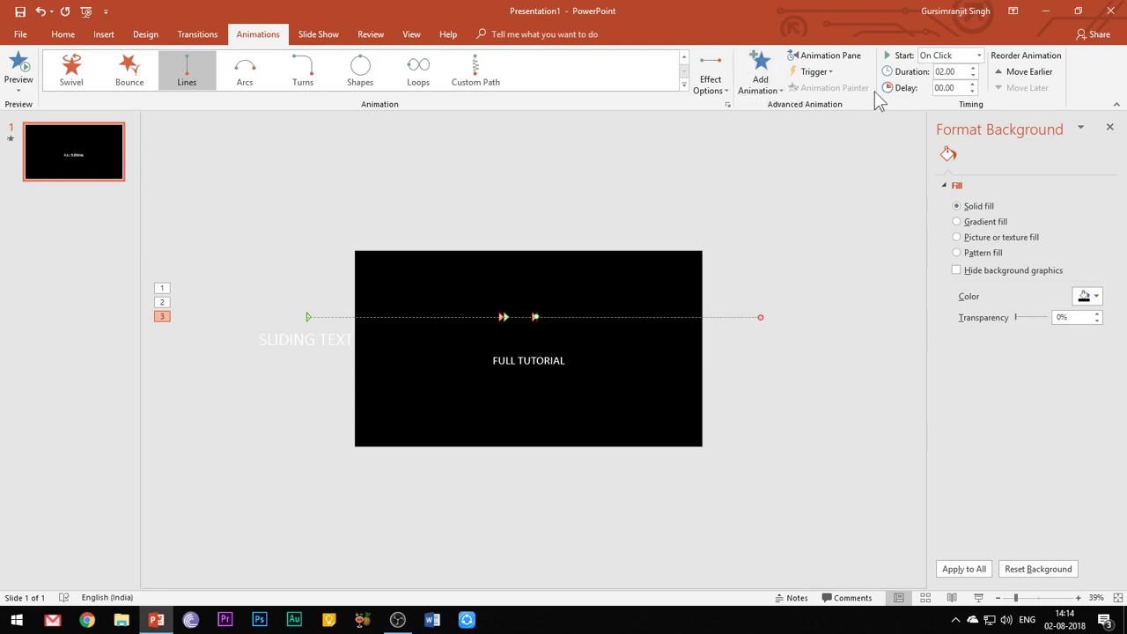
Step: Set the title's first motion path to a smooth start of 0 sec and a smooth end of .25 sec
click(824, 56)
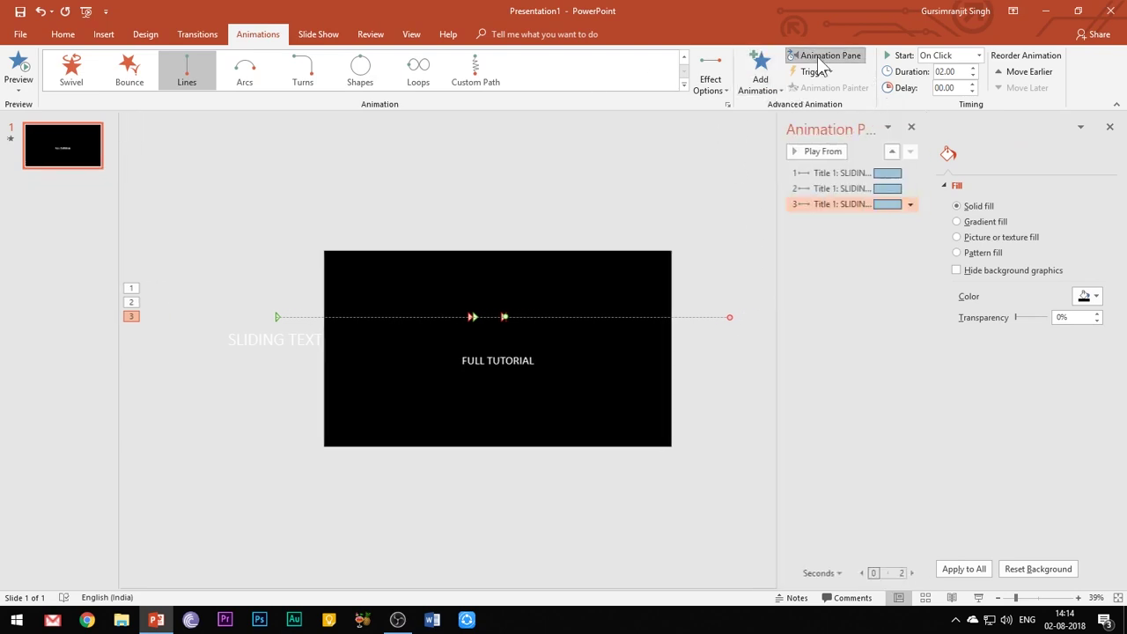
click(853, 172)
click(908, 173)
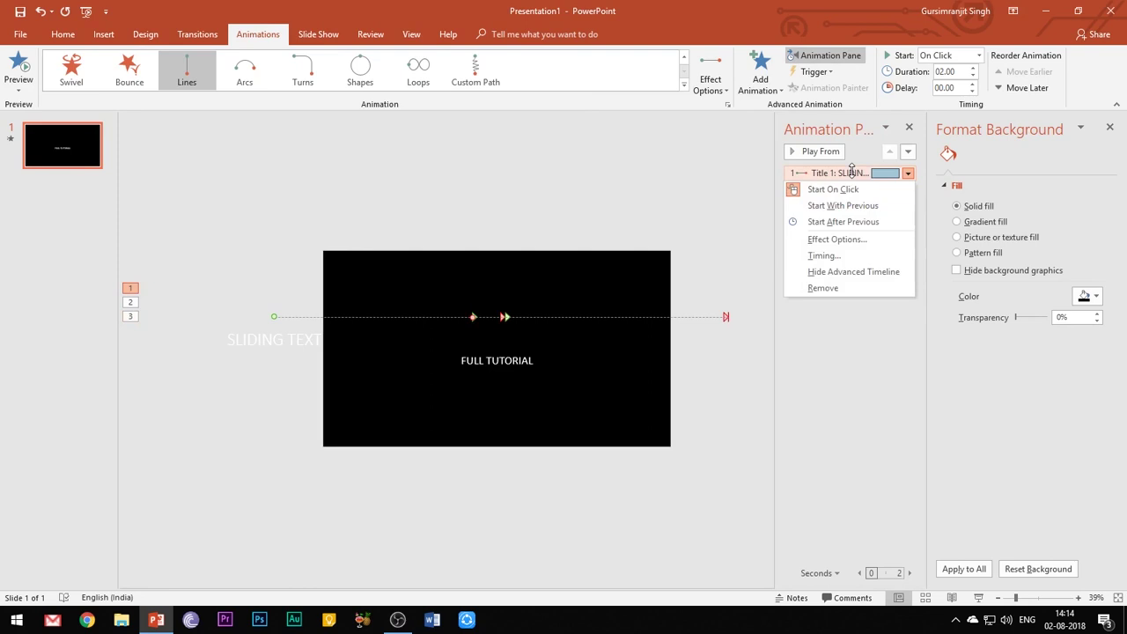
click(844, 240)
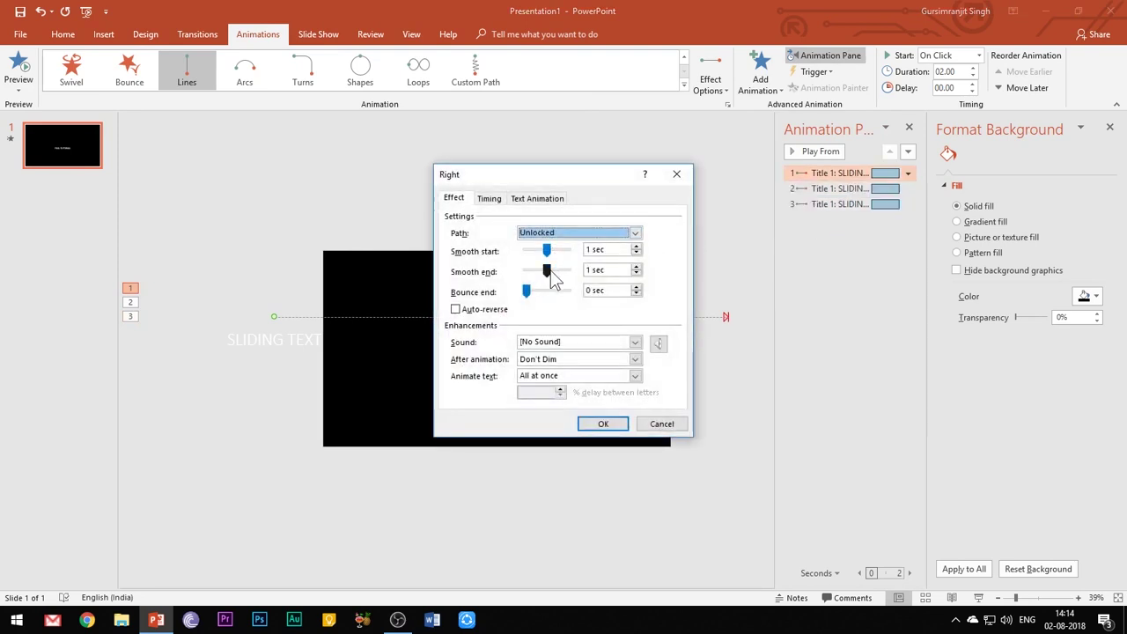
drag(547, 251, 484, 248)
click(626, 269)
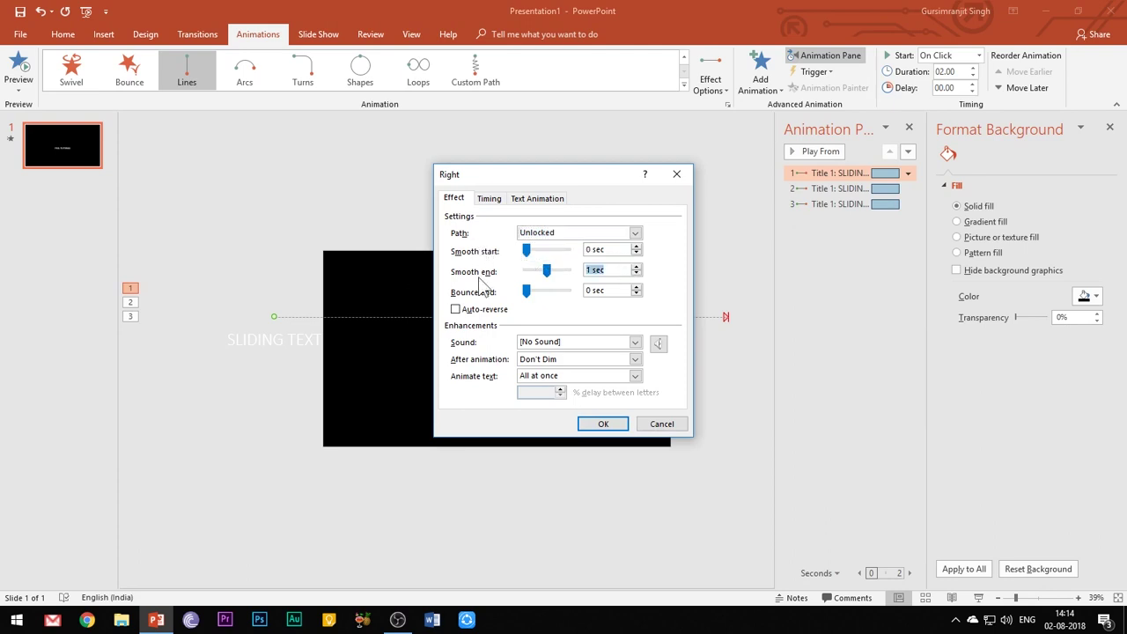
key(BackSpace)
text(.25)
Step: Set the first motion path to start With Previous with a duration of 0.5 seconds (Very Fast)
click(487, 198)
click(584, 221)
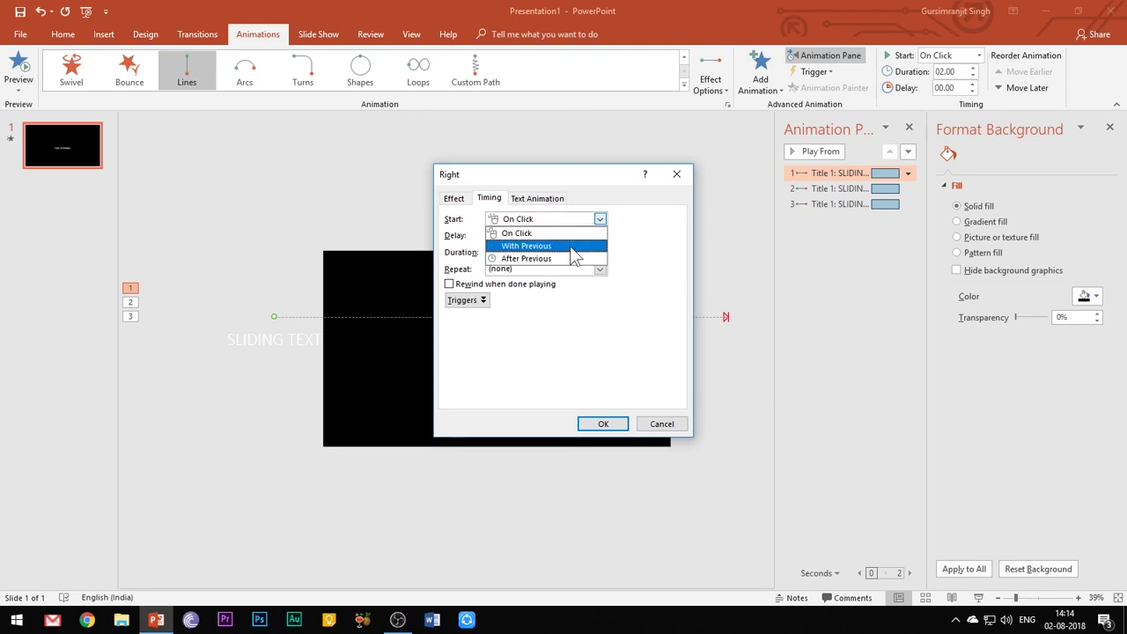
click(571, 248)
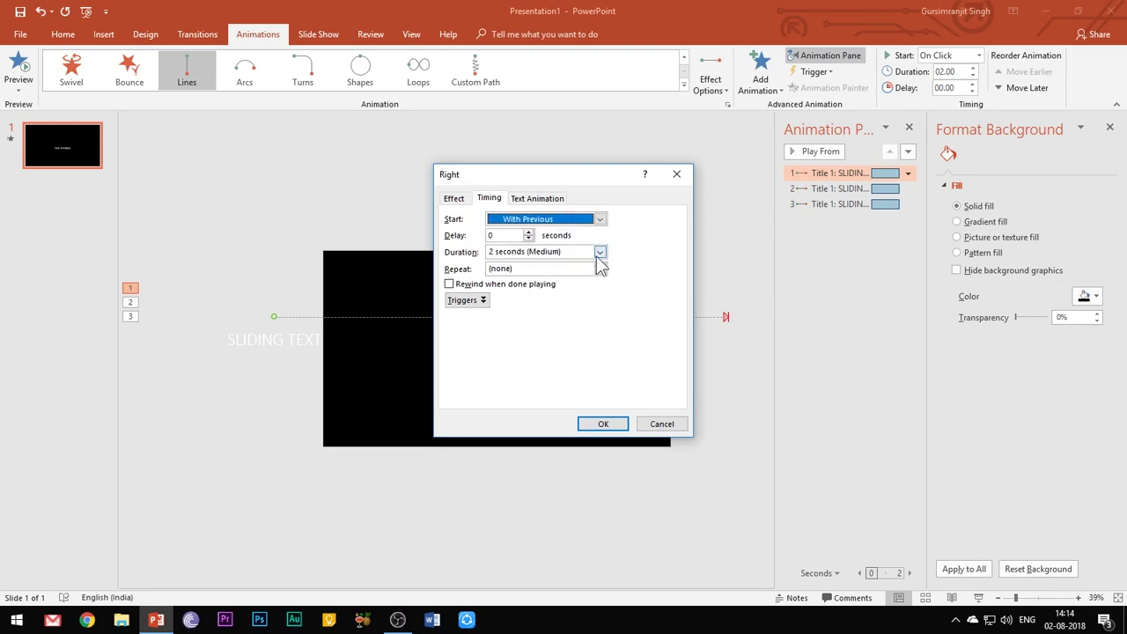
click(599, 253)
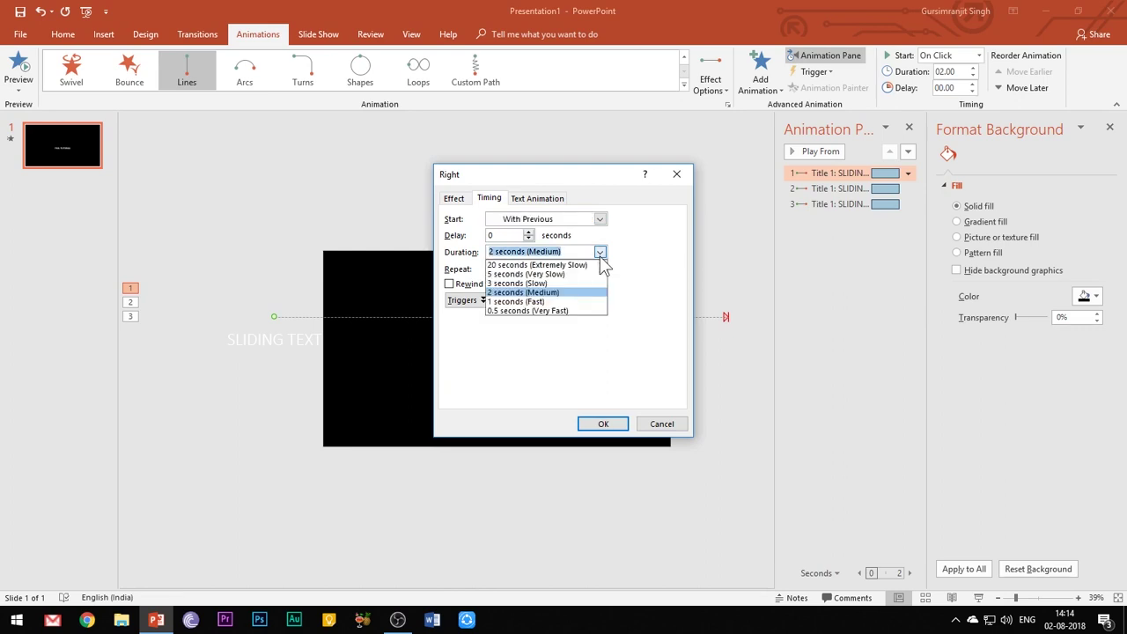
click(577, 311)
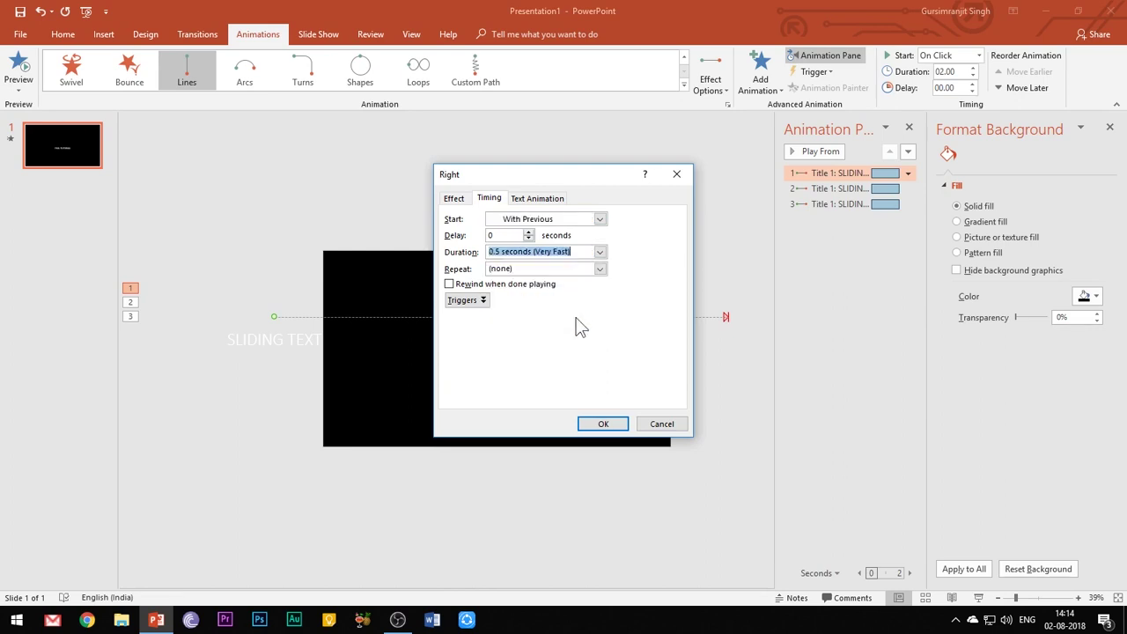
click(605, 427)
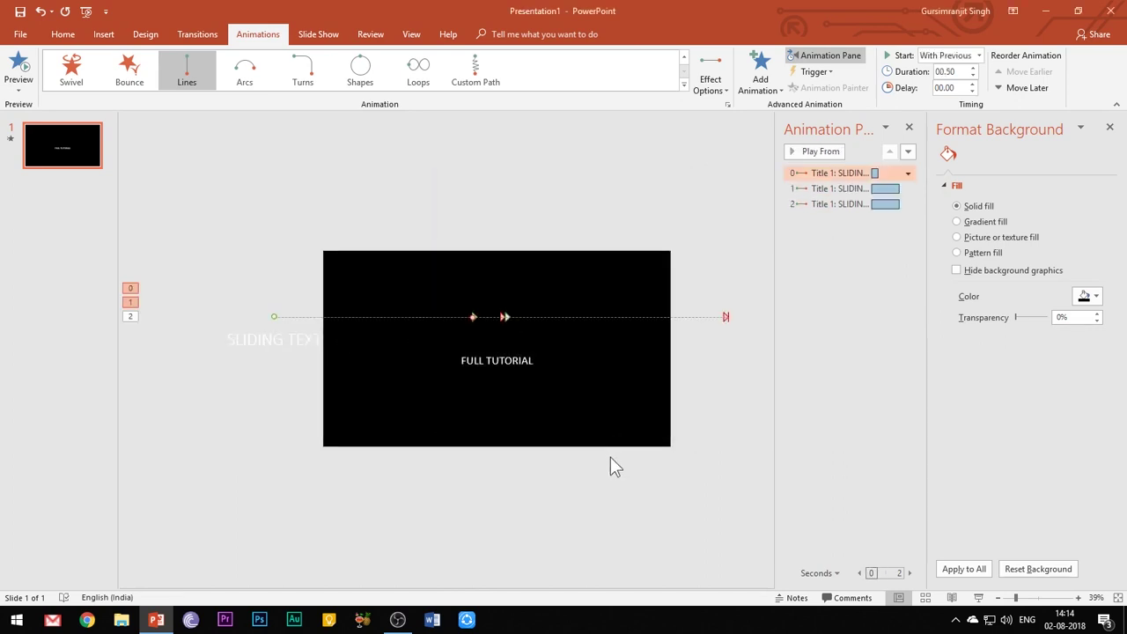
Step: Reduce the smooth start of the title's second motion path to 0 sec
right_click(824, 188)
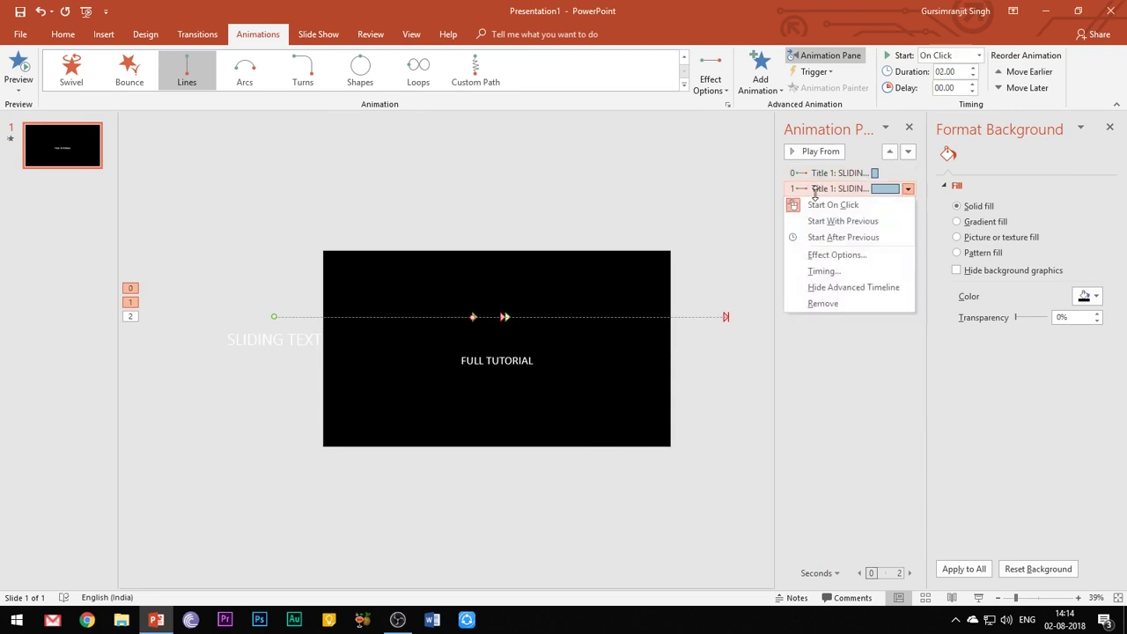
click(836, 255)
drag(547, 251, 441, 272)
Step: Set the second motion path to start After Previous with a duration of 3 seconds (Slow)
click(489, 198)
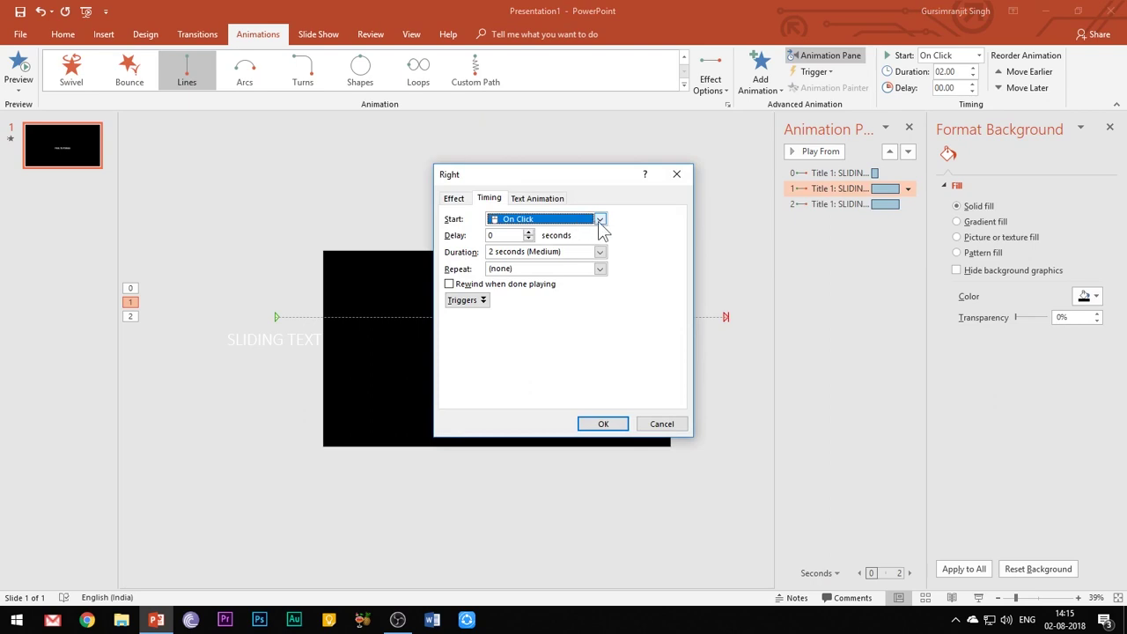
click(600, 220)
click(547, 258)
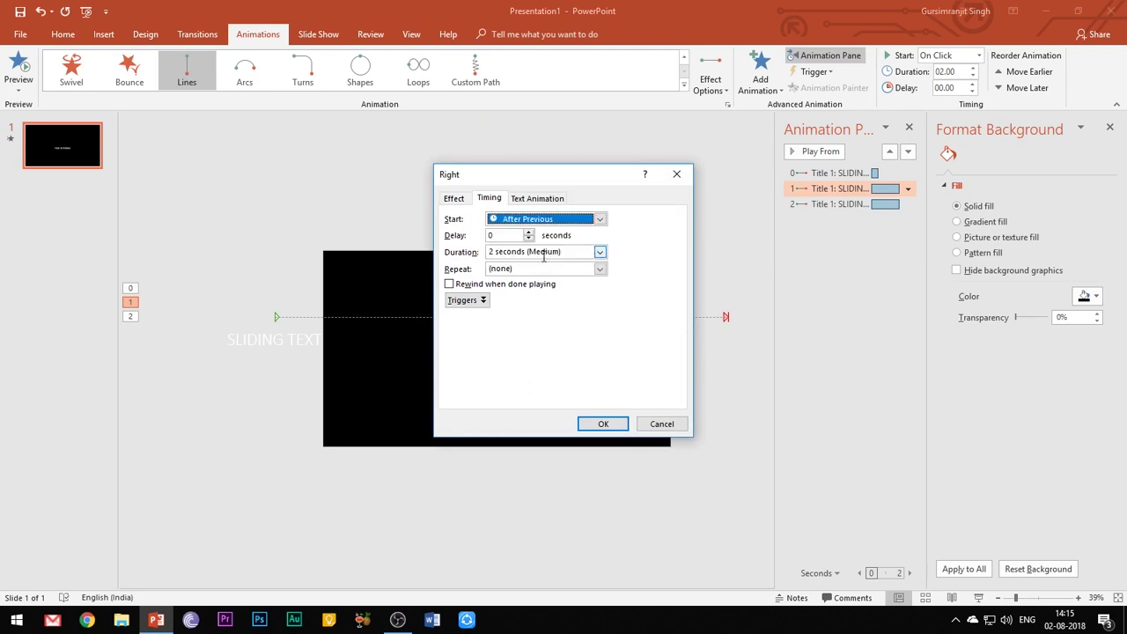
click(600, 253)
click(564, 284)
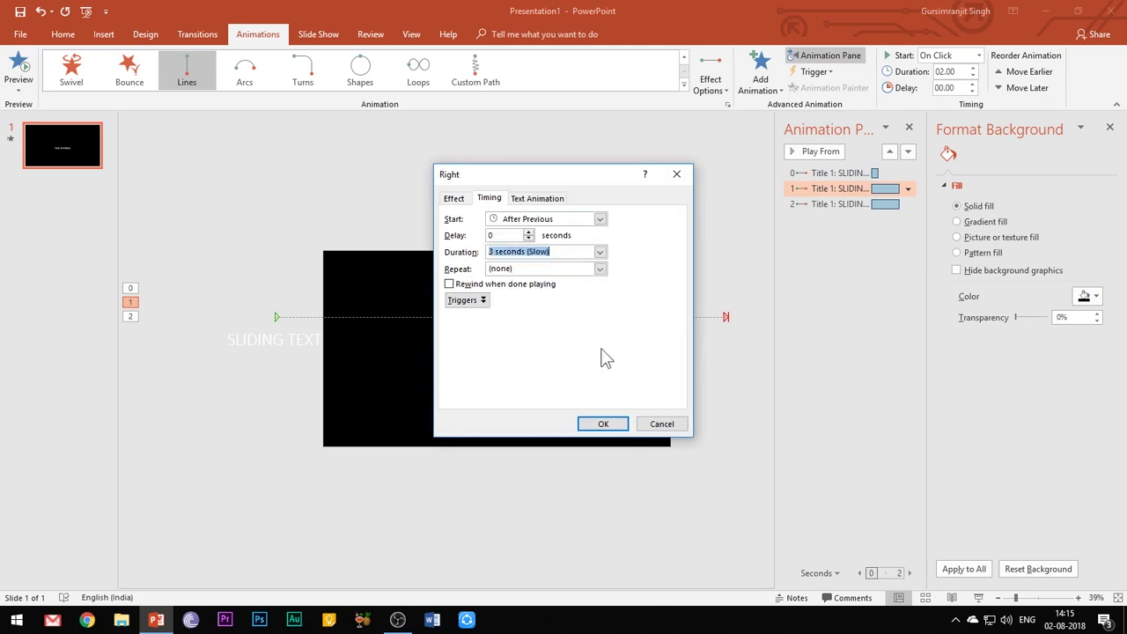
click(599, 425)
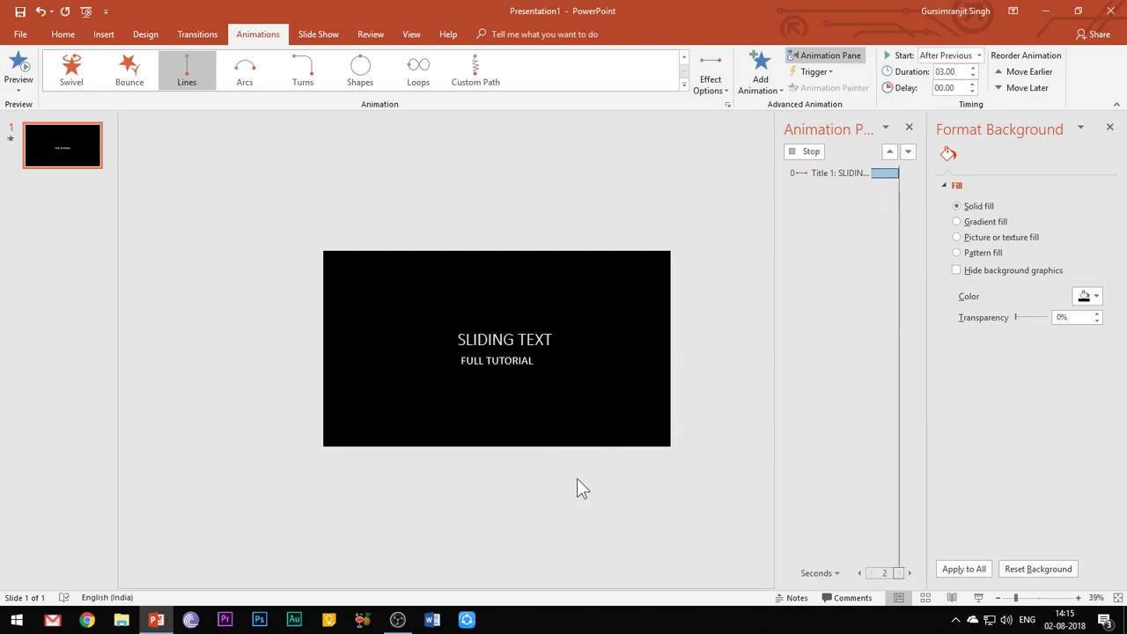
Step: Set the third motion path's smooth end to 0 sec and clear its smooth start value
right_click(828, 203)
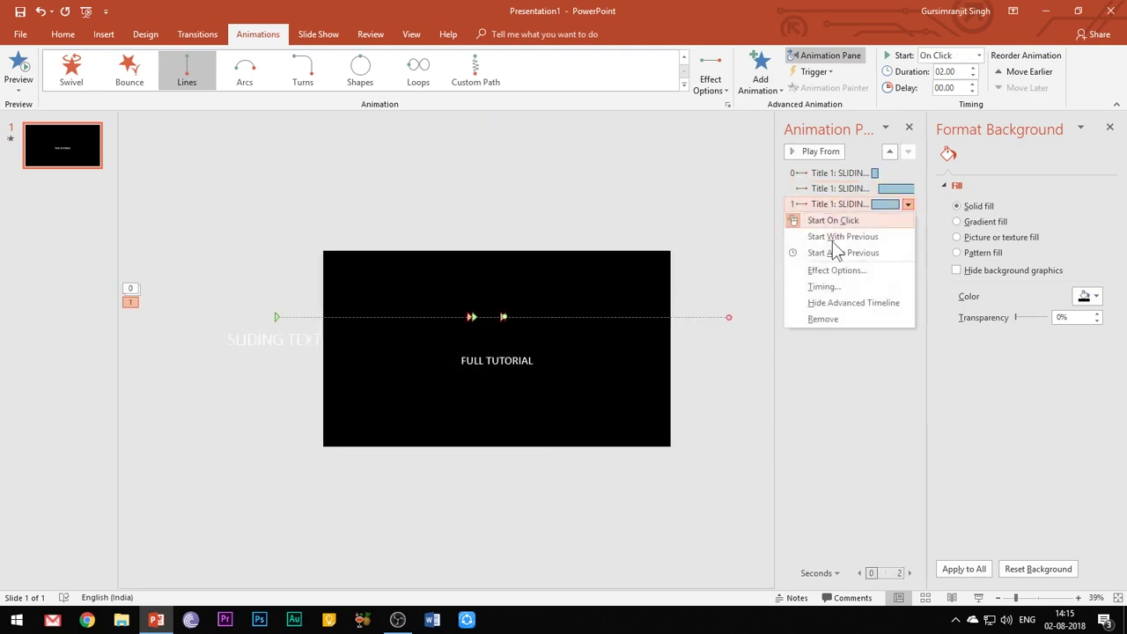
click(828, 269)
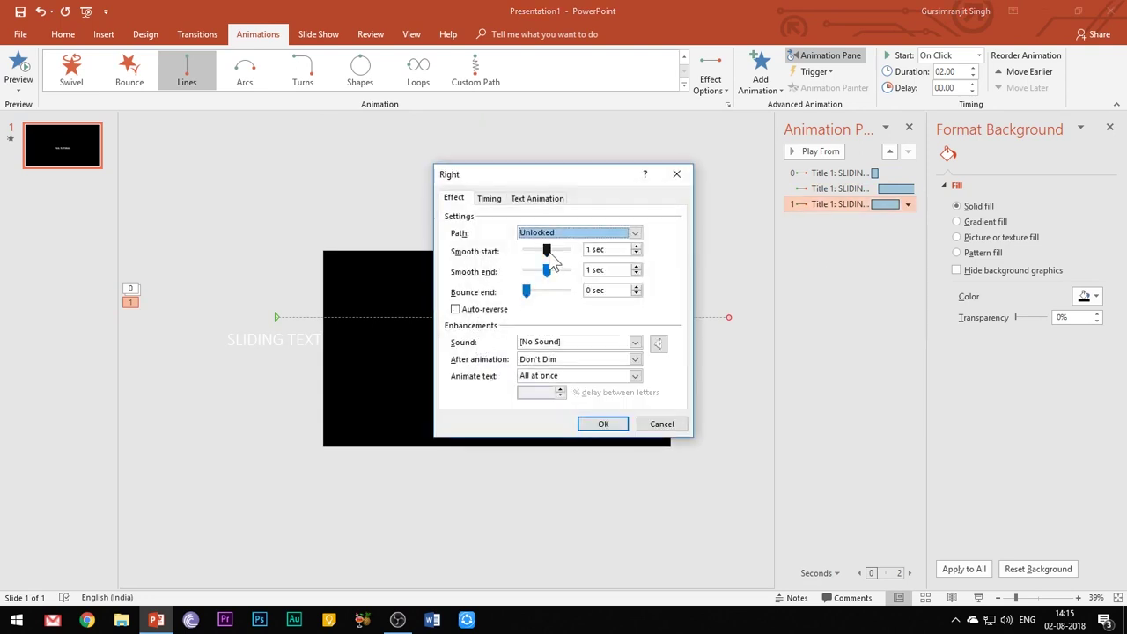
drag(546, 271, 412, 264)
click(621, 252)
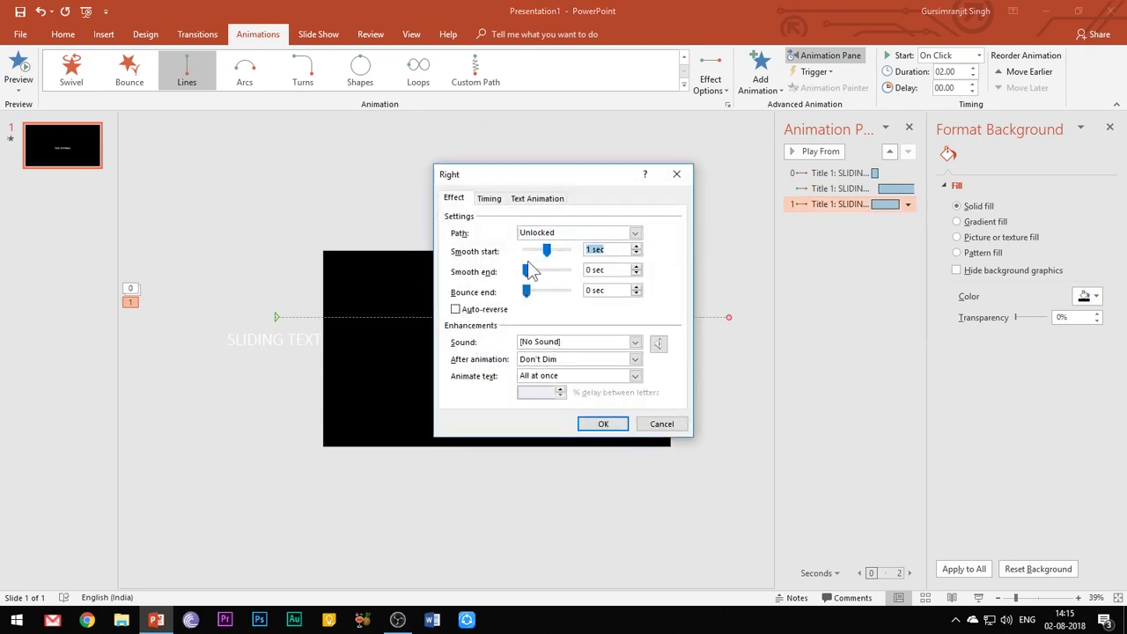
key(BackSpace)
Step: Set the third motion path to start After Previous with a duration of 0.5 seconds (Very Fast), and deselect the path
click(489, 198)
click(599, 218)
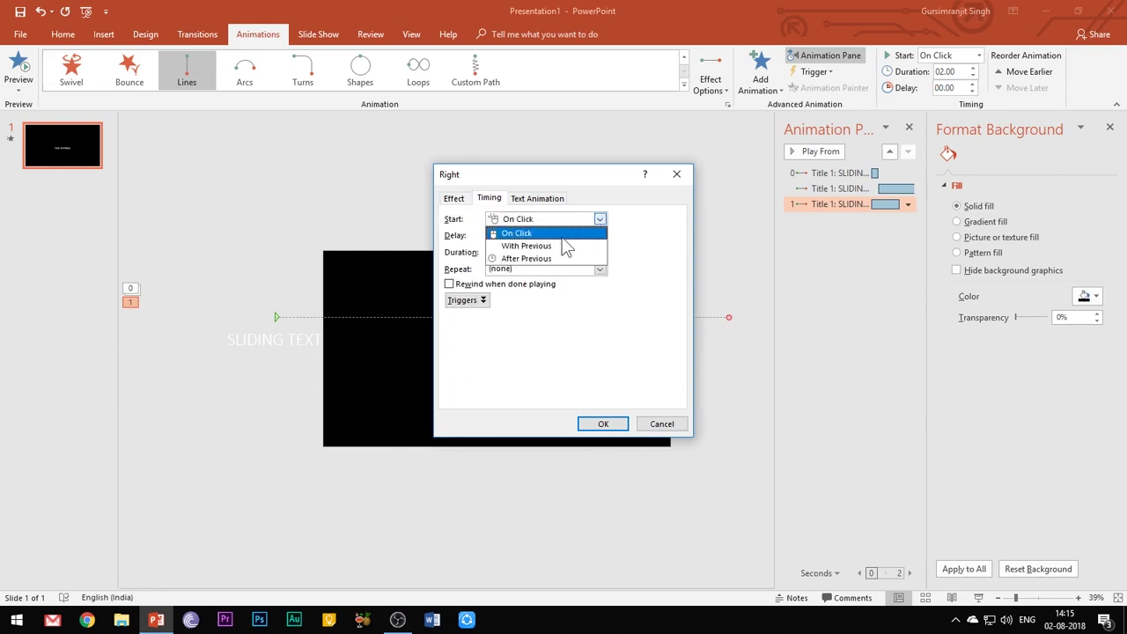
click(536, 258)
click(555, 252)
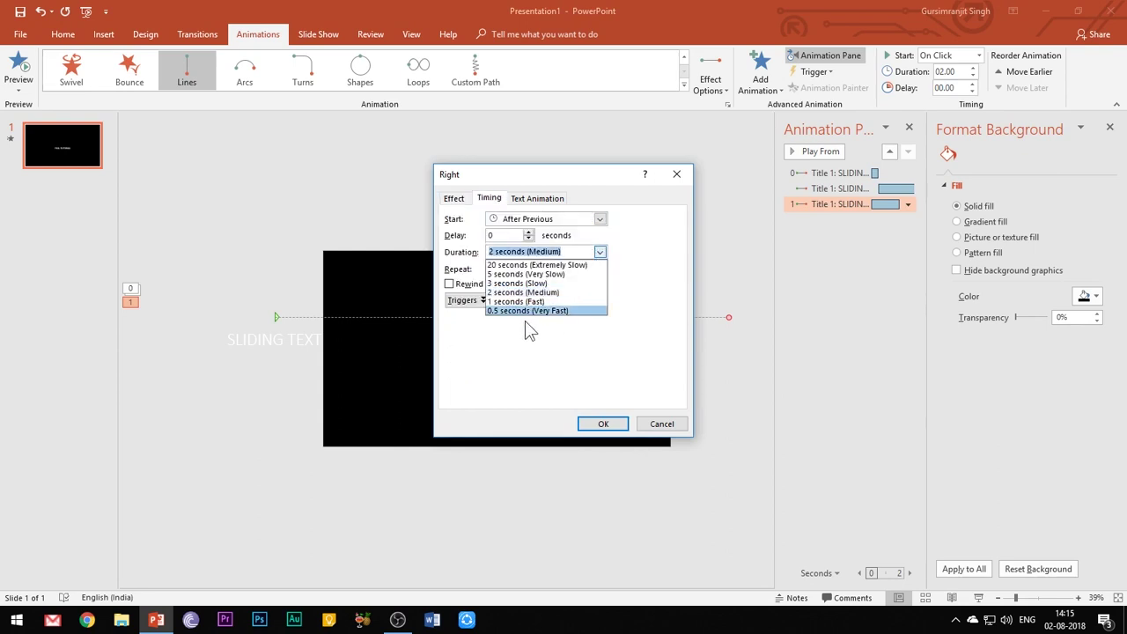
click(525, 320)
click(599, 252)
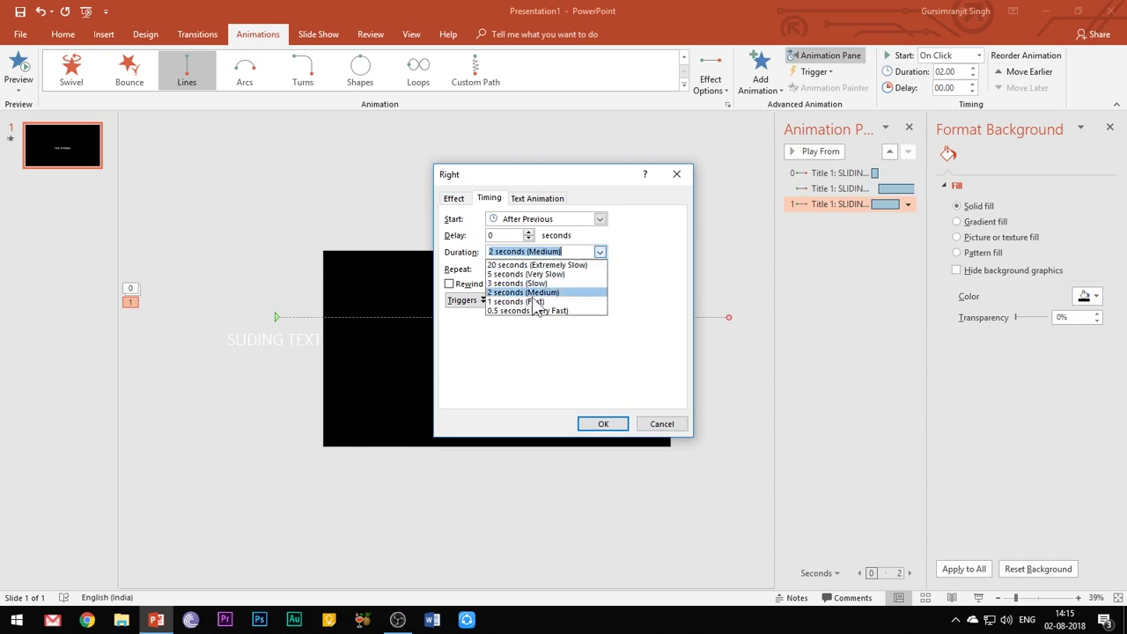
click(517, 310)
click(593, 427)
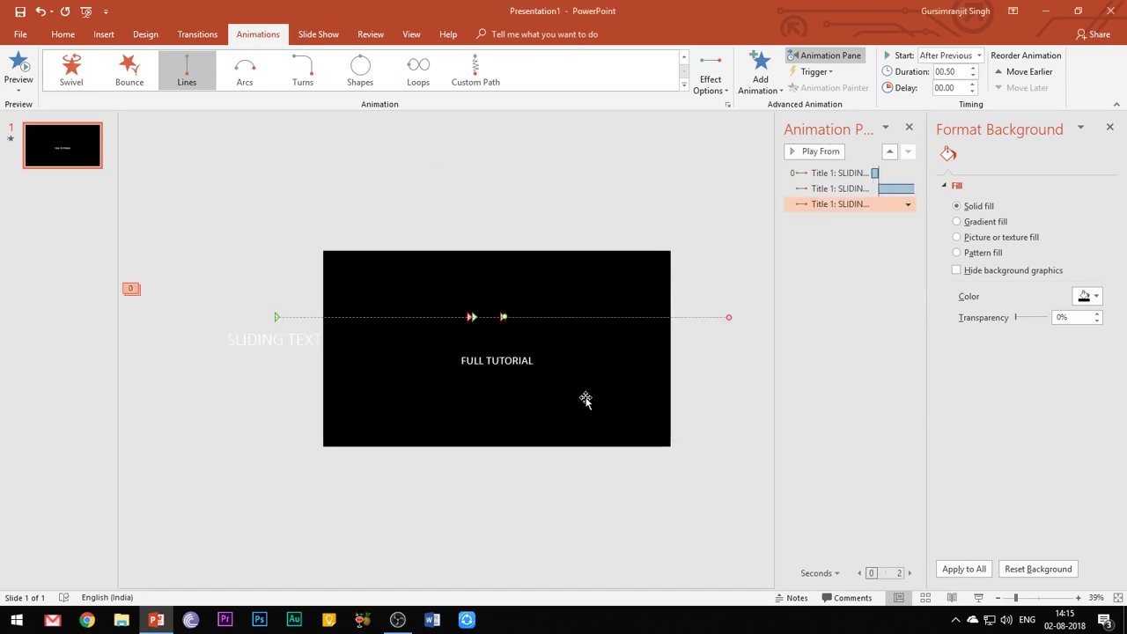
click(542, 436)
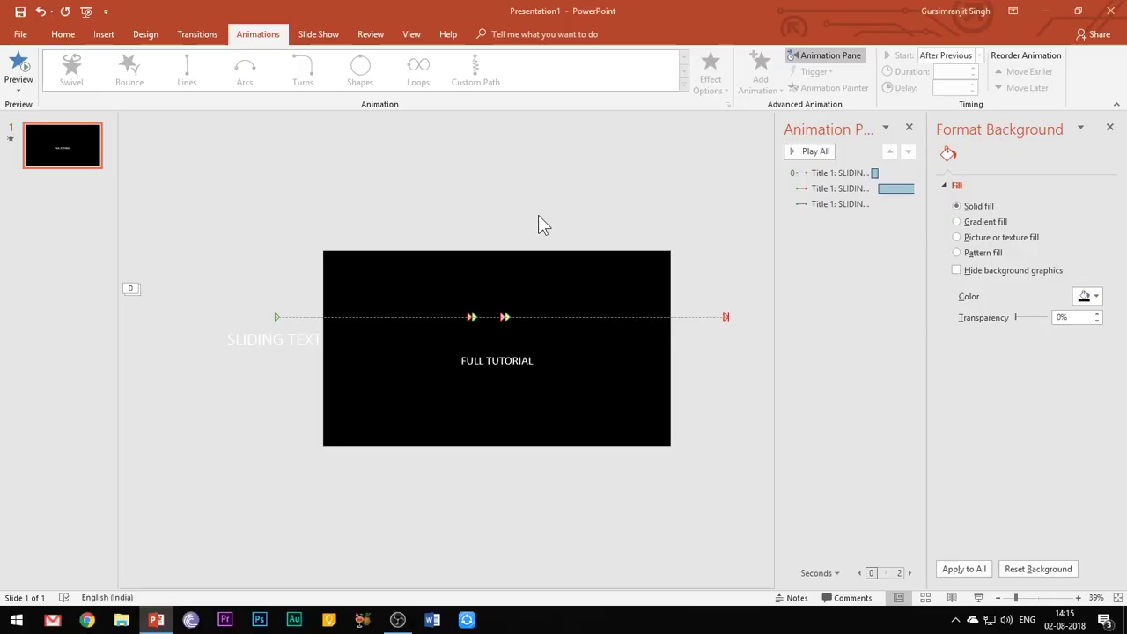
Step: Move the FULL TUTORIAL subtitle horizontally until its text sits just outside the slide's right edge
click(498, 363)
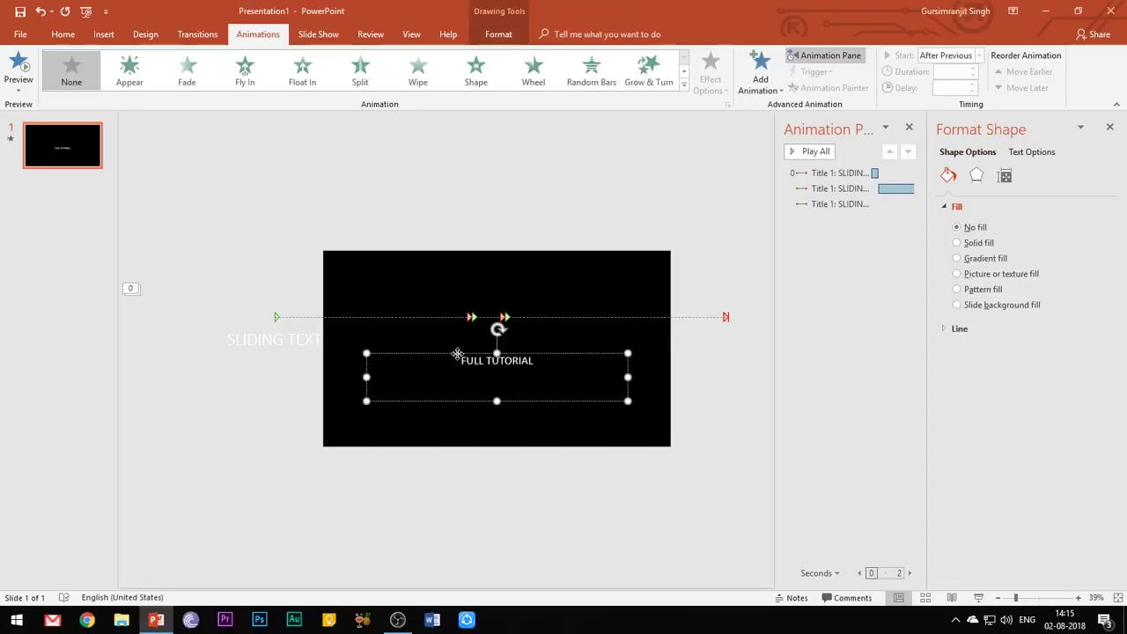
key(Right)
key(Right)
key(Right)
key(Right)
key(Right)
key(Right)
key(Right)
key(Right)
key(Right)
key(Right)
key(Right)
key(Right)
key(Right)
key(Right)
key(Right)
key(Right)
key(Right)
key(Right)
key(Right)
key(Right)
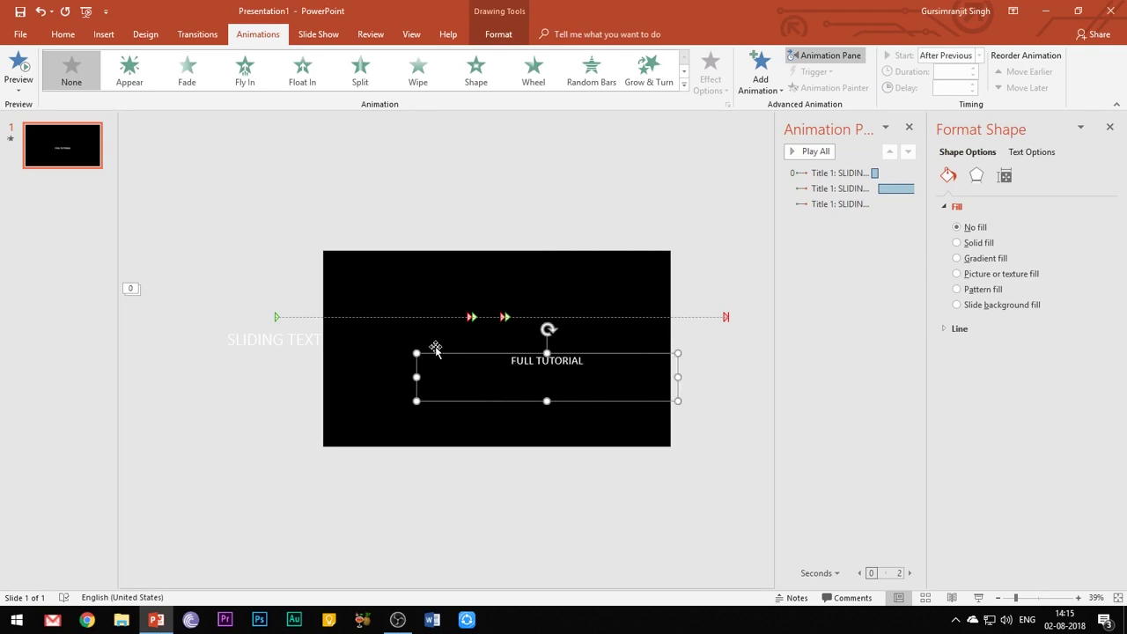
key(Right)
key(Right)
key(Right)
key(Right)
key(Right)
key(Right)
key(Right)
key(Right)
key(Right)
key(Right)
key(Right)
key(Right)
key(Right)
key(Right)
key(Right)
key(Right)
key(Right)
key(Right)
key(Right)
key(Right)
key(Left)
key(Left)
key(Left)
key(Left)
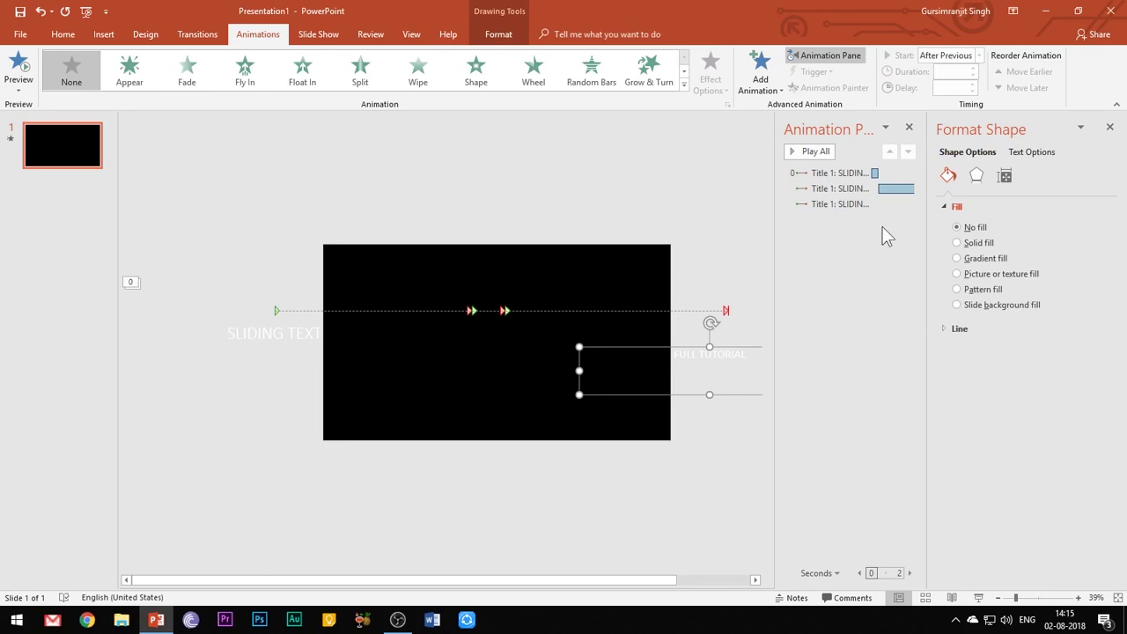
Step: Add a Left motion path to the subtitle and extend its end to just right of the slide's centre
click(757, 80)
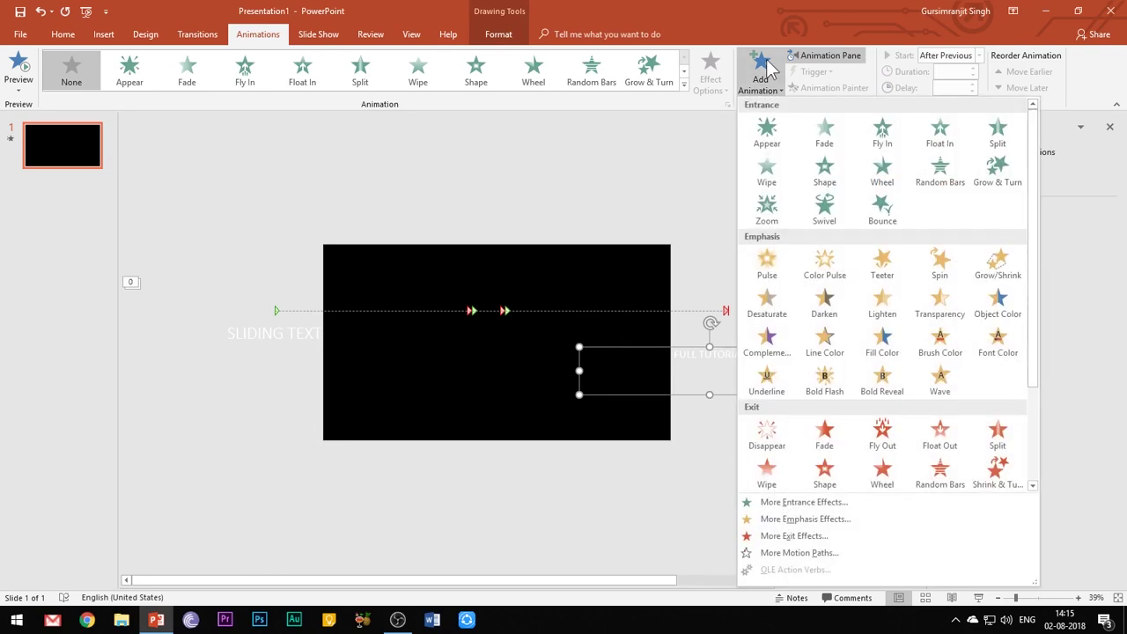
click(797, 552)
scroll(528, 401, down, 1)
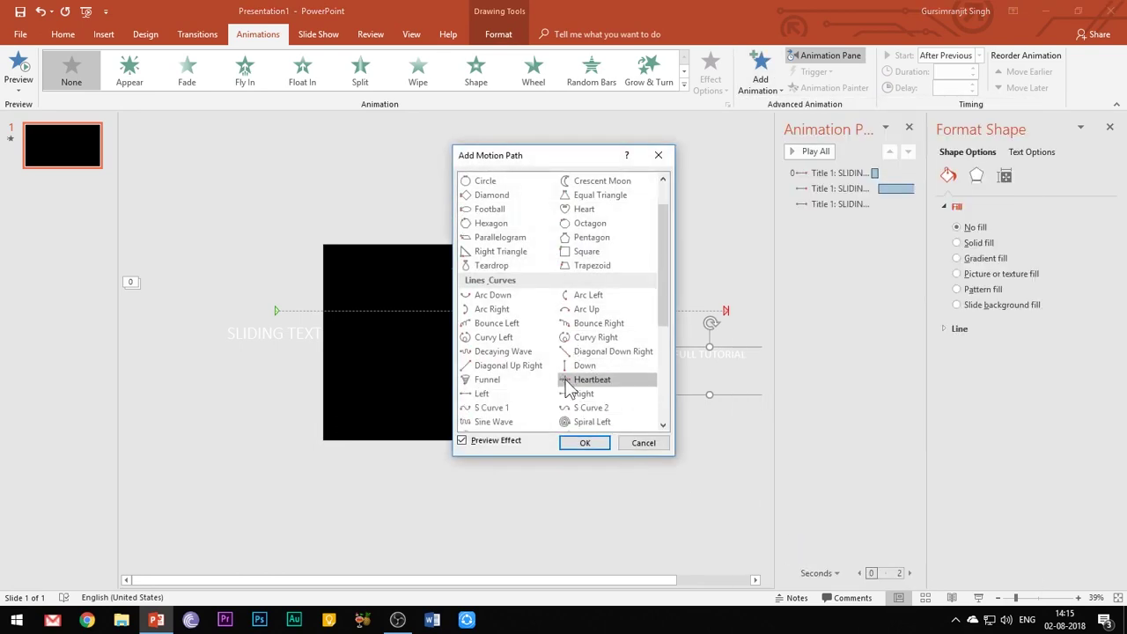
click(496, 396)
click(591, 443)
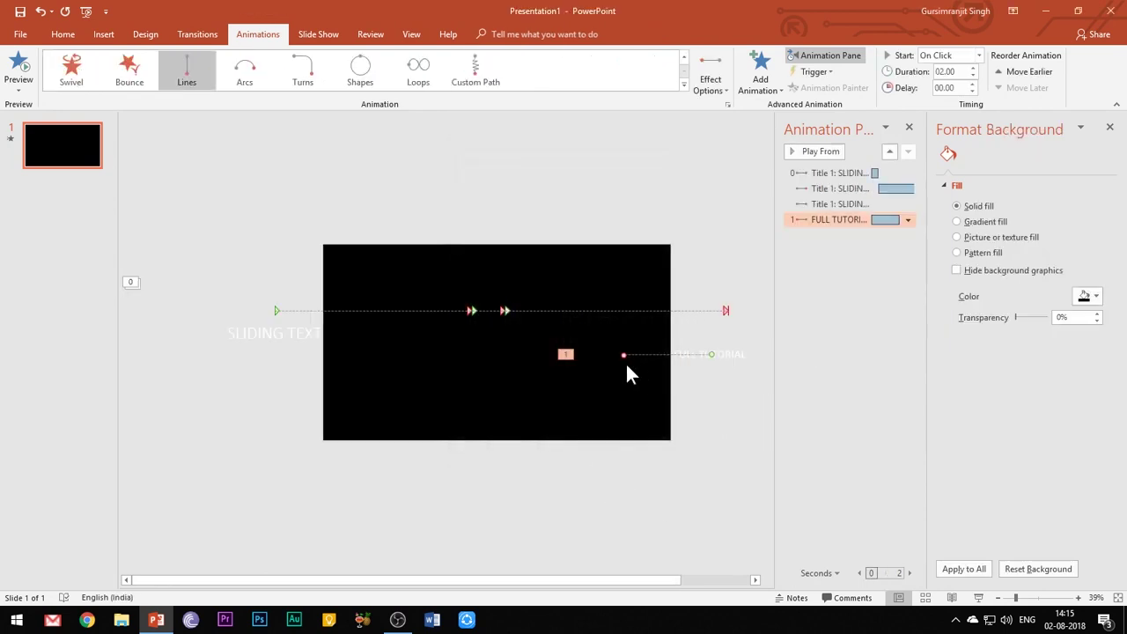
drag(623, 354, 497, 381)
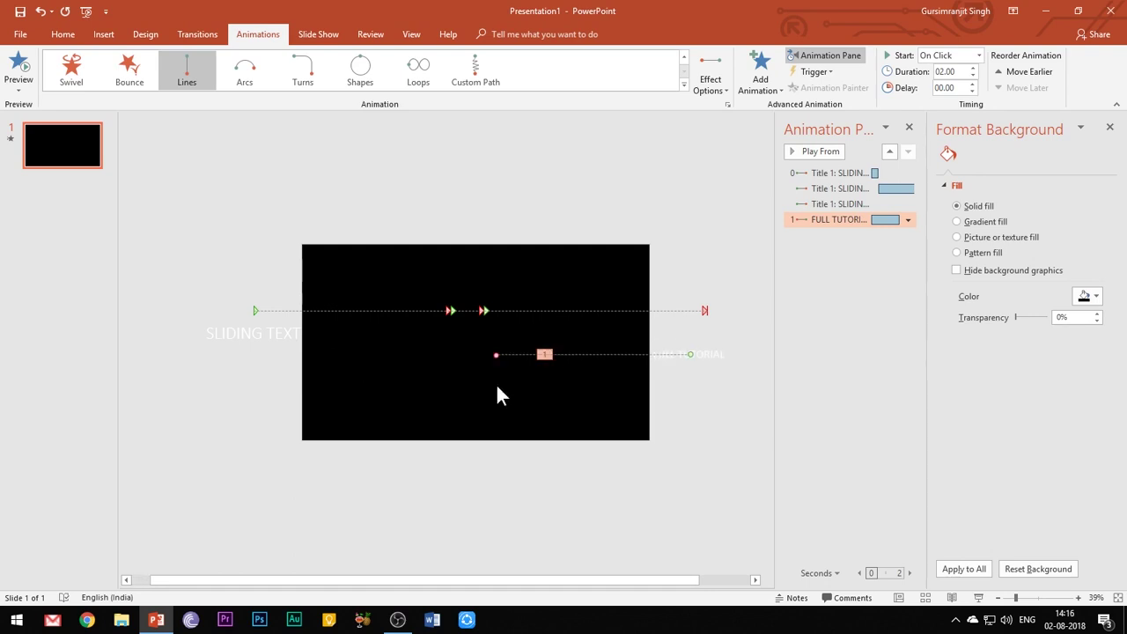
drag(498, 354, 489, 356)
Step: Add a second Left motion path to the subtitle, starting where the first ends and shortened to stop just left of the slide's centre
click(761, 75)
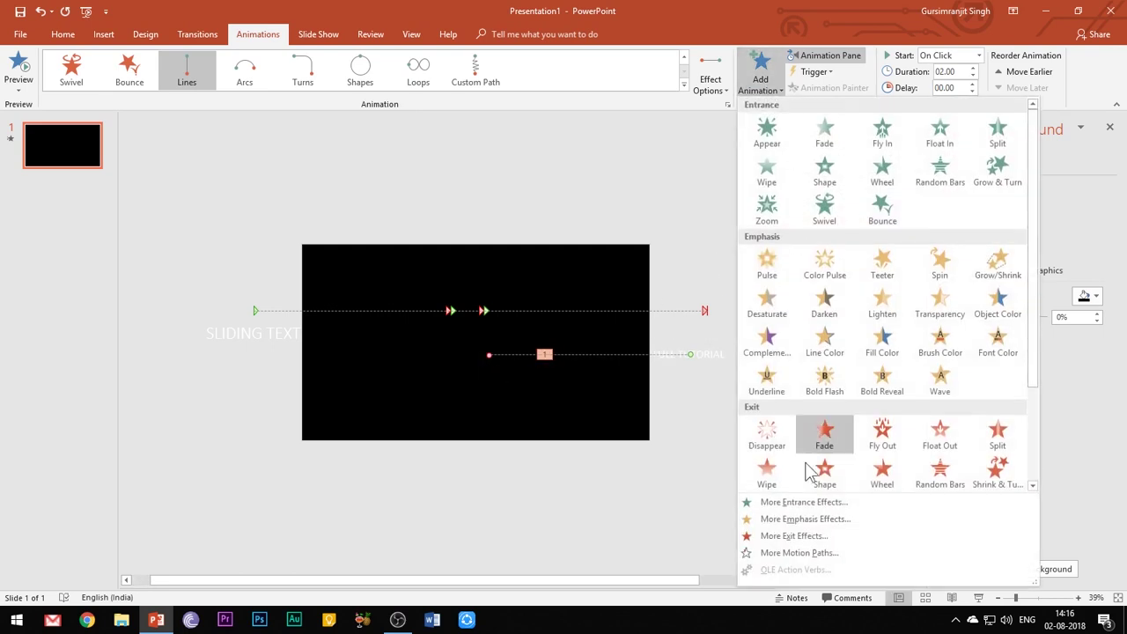
click(805, 553)
scroll(505, 380, down, 1)
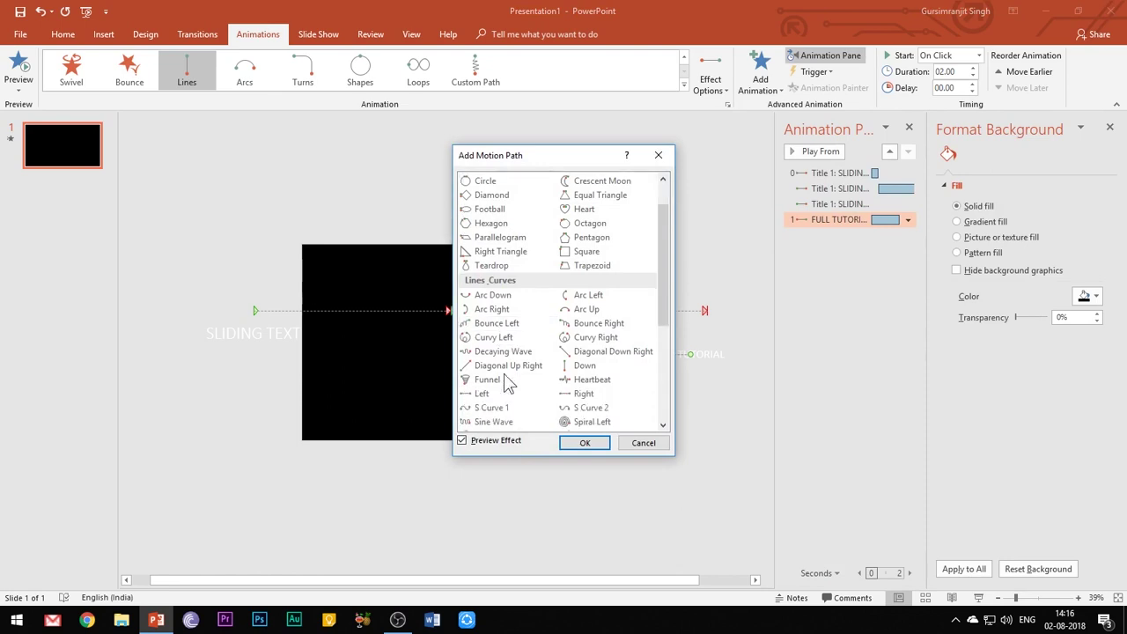
click(514, 396)
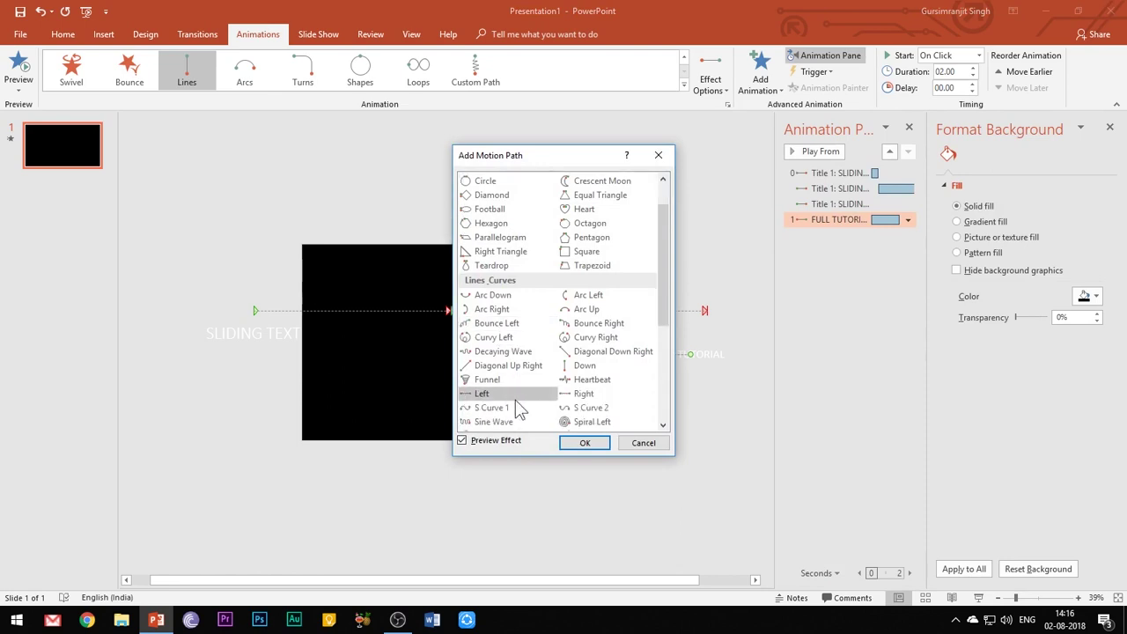
click(592, 445)
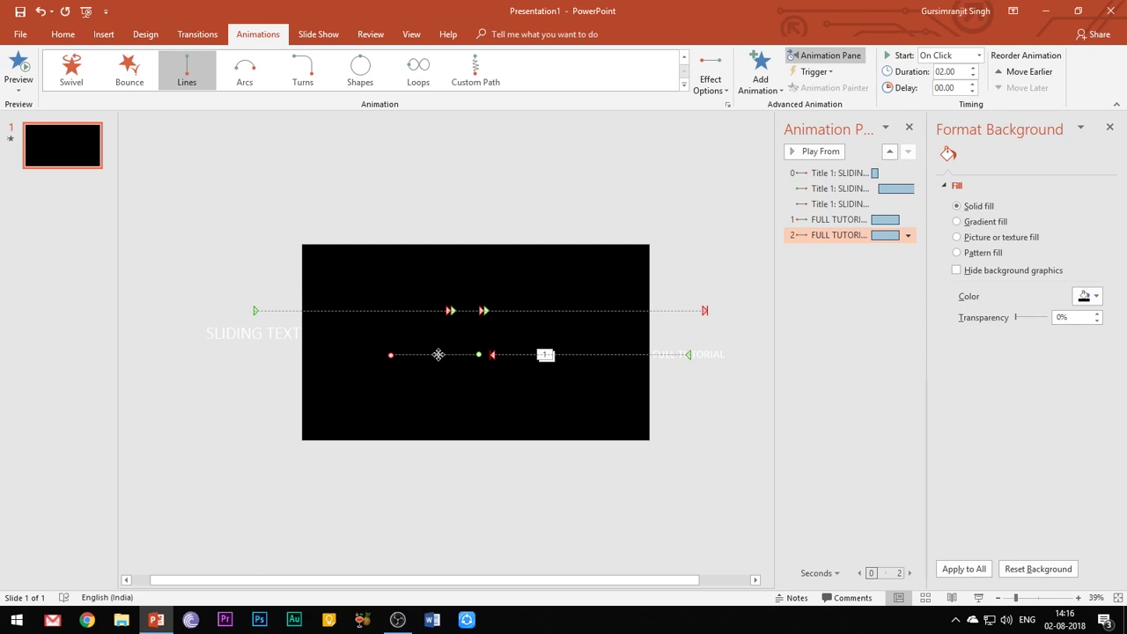
drag(438, 354, 449, 355)
click(401, 354)
drag(402, 354, 459, 355)
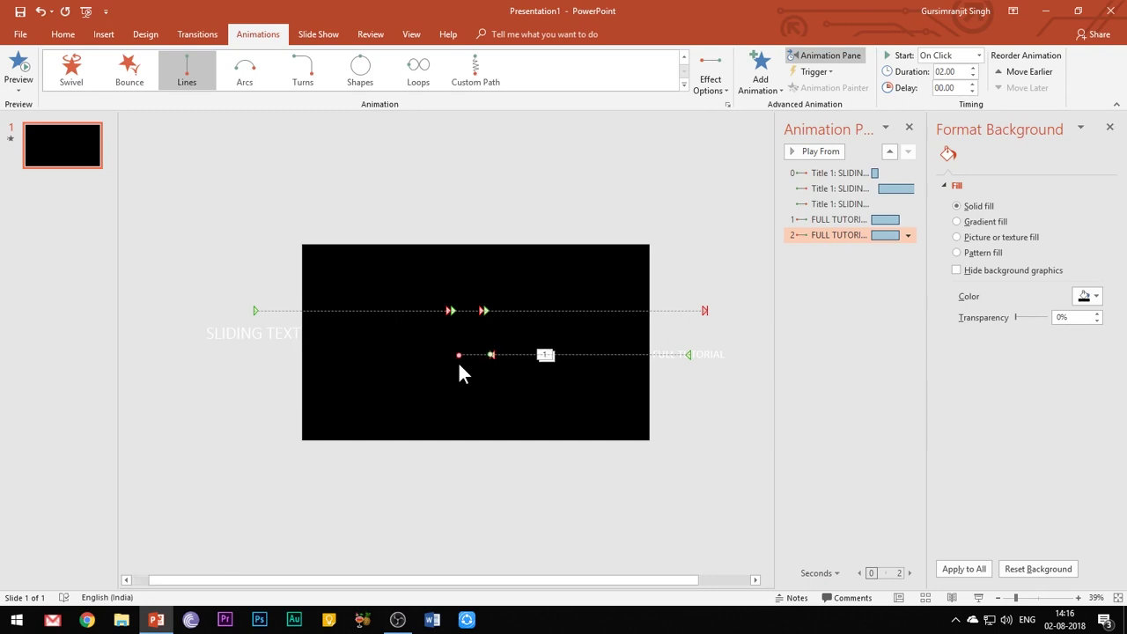
Step: Add a third Left motion path to the subtitle, running from the second path's end to beyond the slide's left edge
click(760, 72)
click(807, 546)
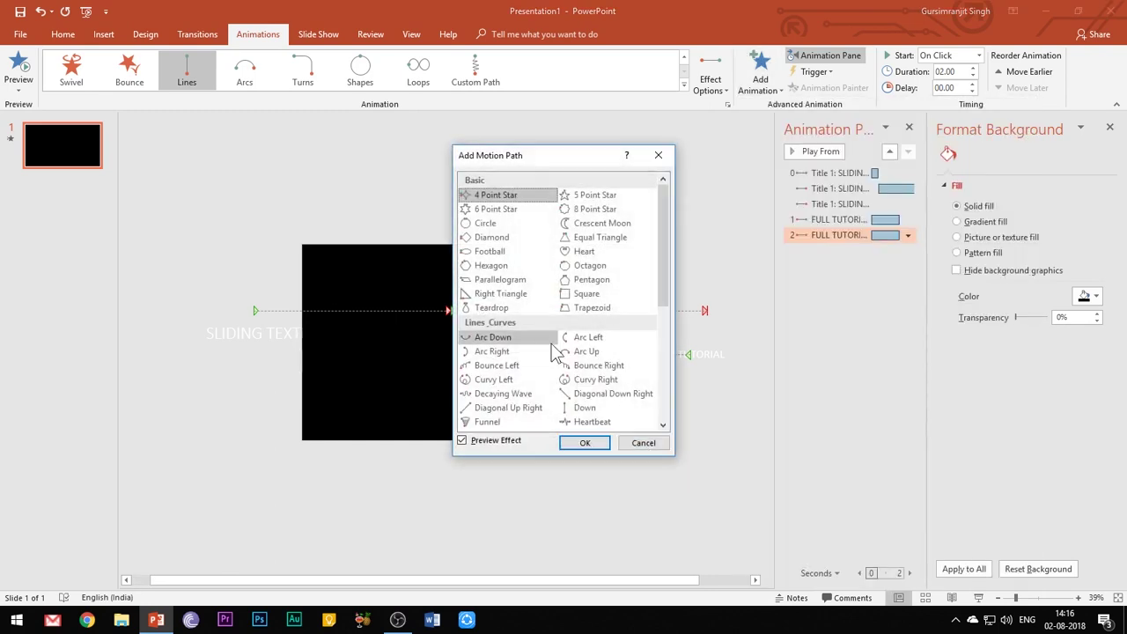
scroll(511, 377, down, 1)
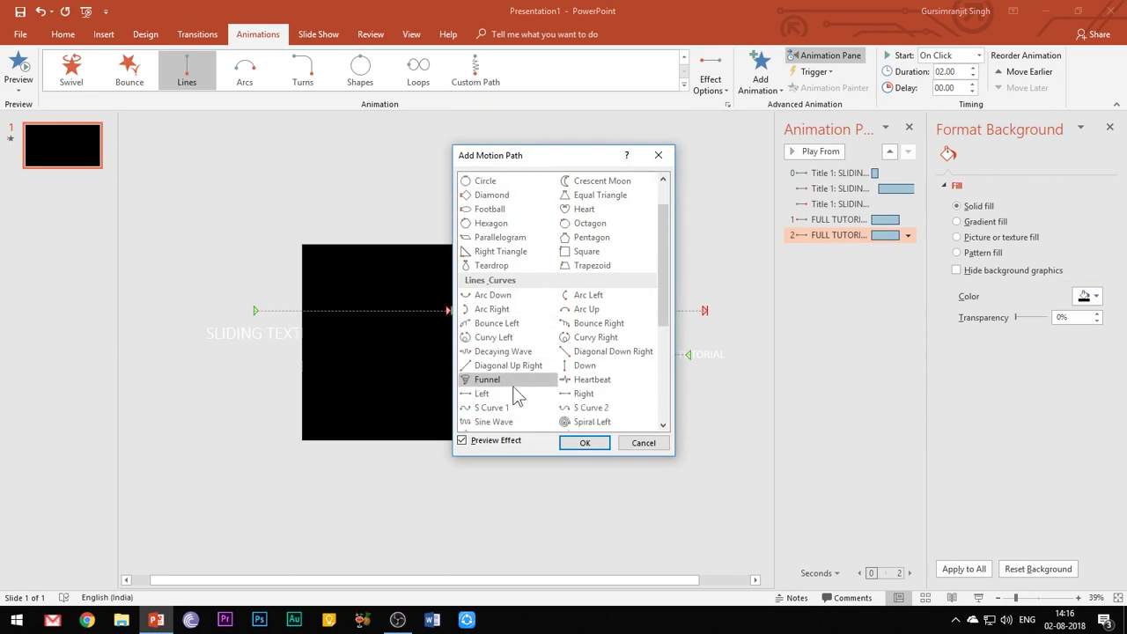
click(508, 391)
click(584, 443)
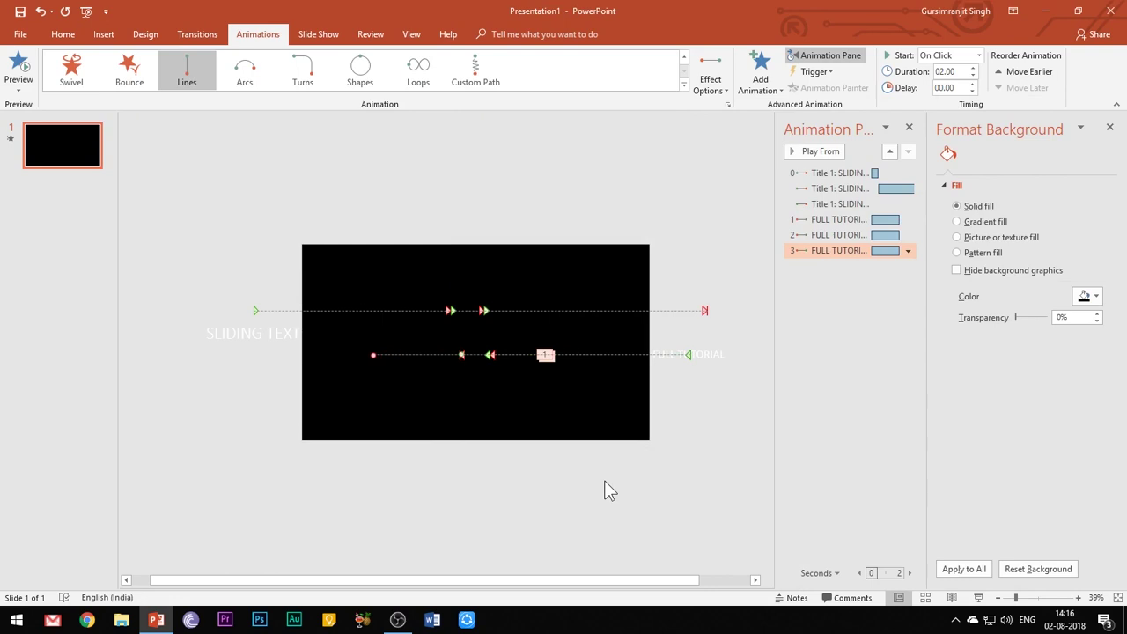
double_click(421, 354)
click(661, 424)
drag(420, 355, 259, 375)
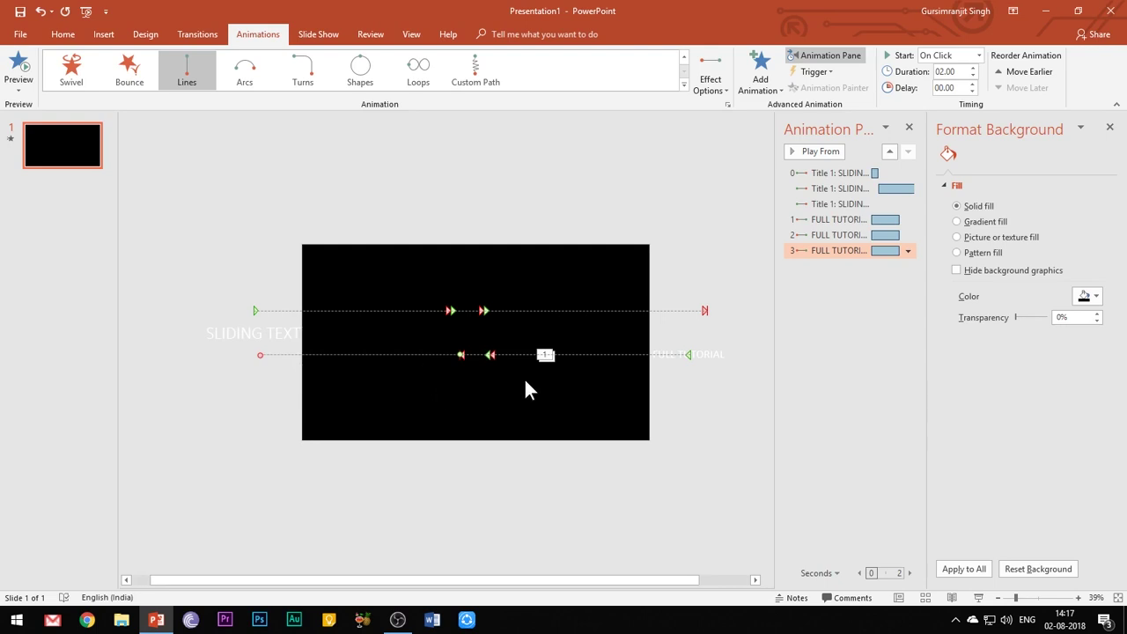
Step: Set the subtitle's first motion path to a smooth start of 0 sec and a smooth end of .25 sec
click(908, 219)
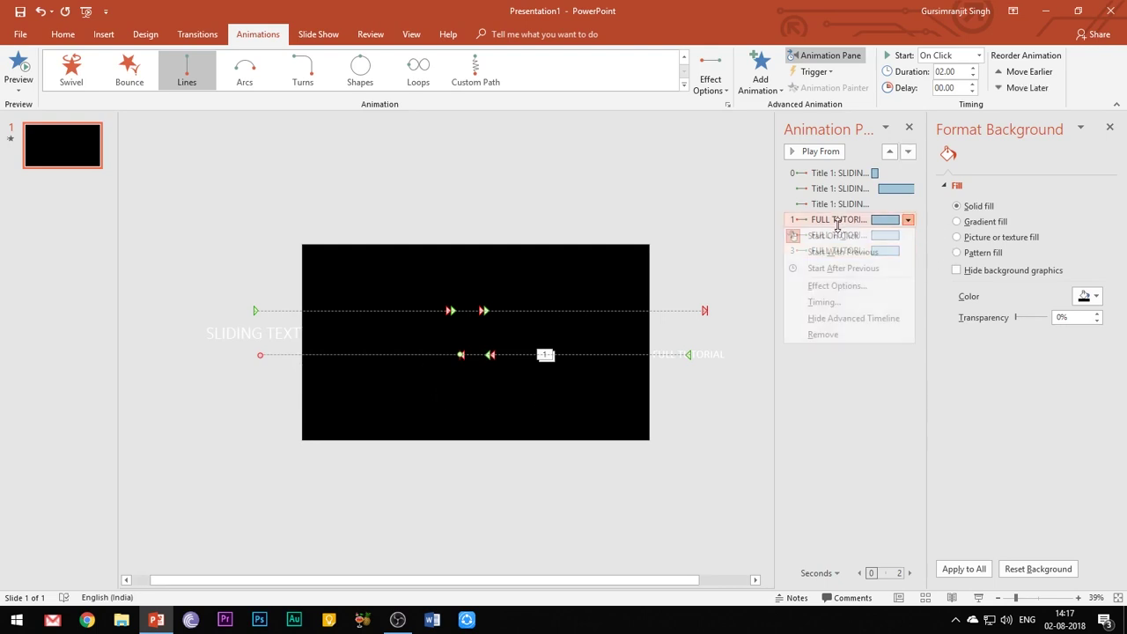
click(862, 283)
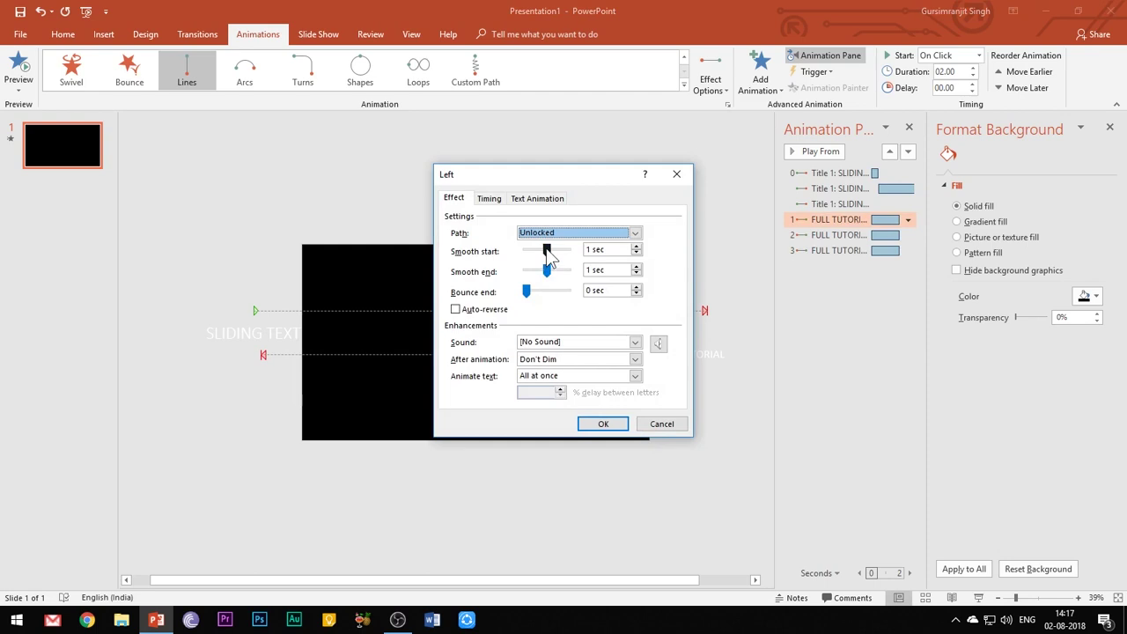
drag(547, 253, 451, 266)
drag(596, 269, 627, 272)
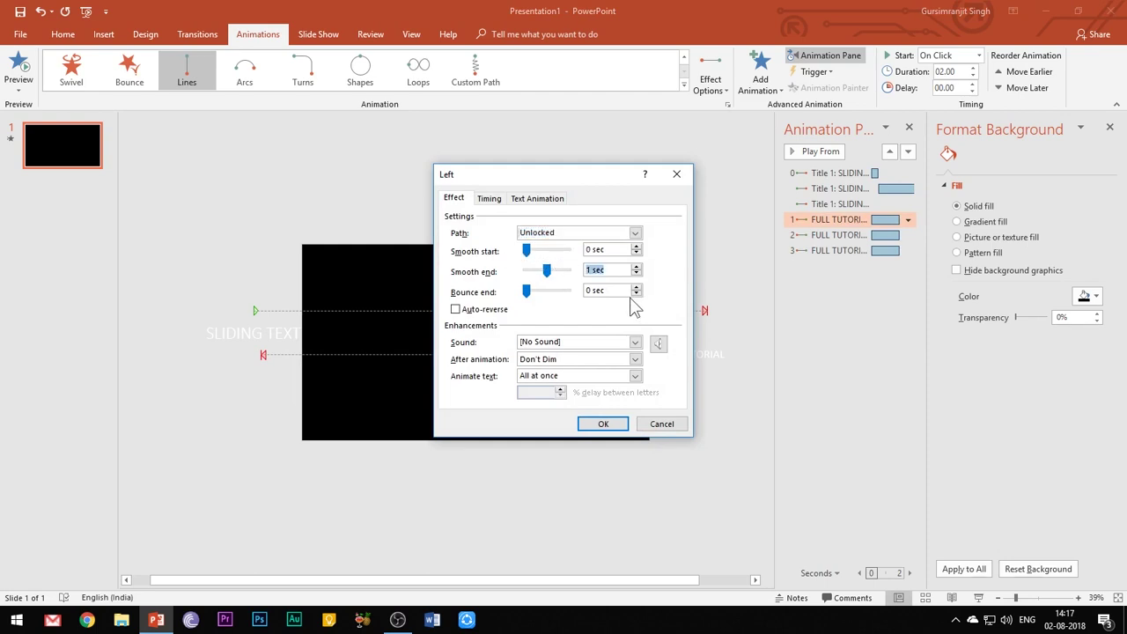
text(.25)
Step: Set the subtitle's first motion path to start With Previous with a duration of 0.5 seconds (Very Fast)
click(487, 198)
click(582, 222)
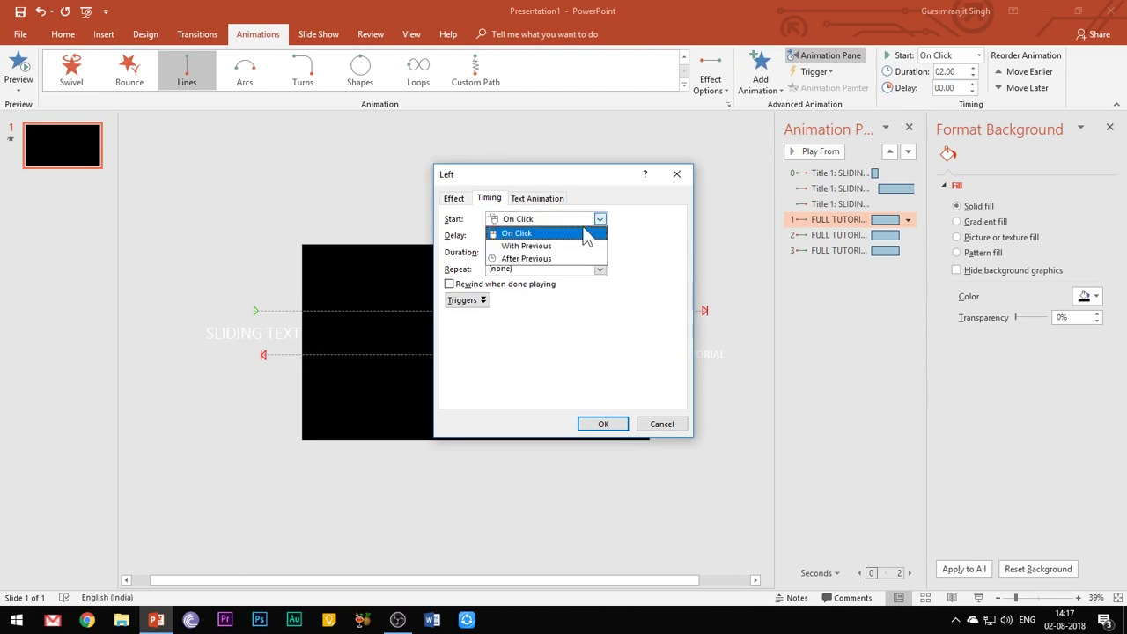
click(567, 248)
click(599, 252)
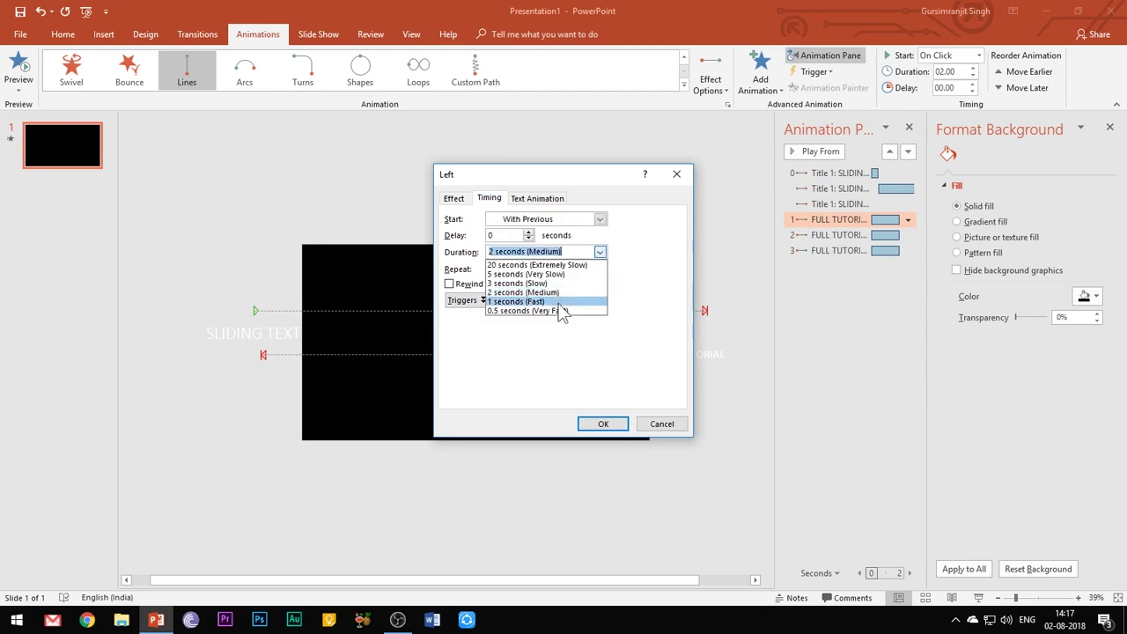
click(556, 308)
click(606, 425)
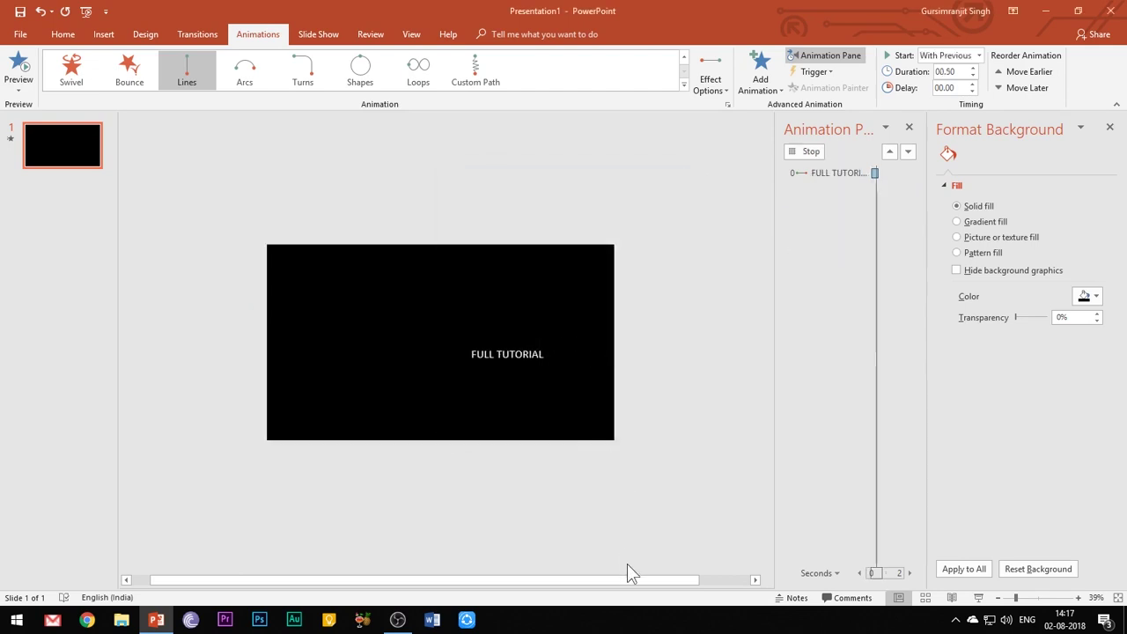
Step: Reduce both the smooth start and smooth end of the subtitle's second motion path to 0 sec
right_click(828, 236)
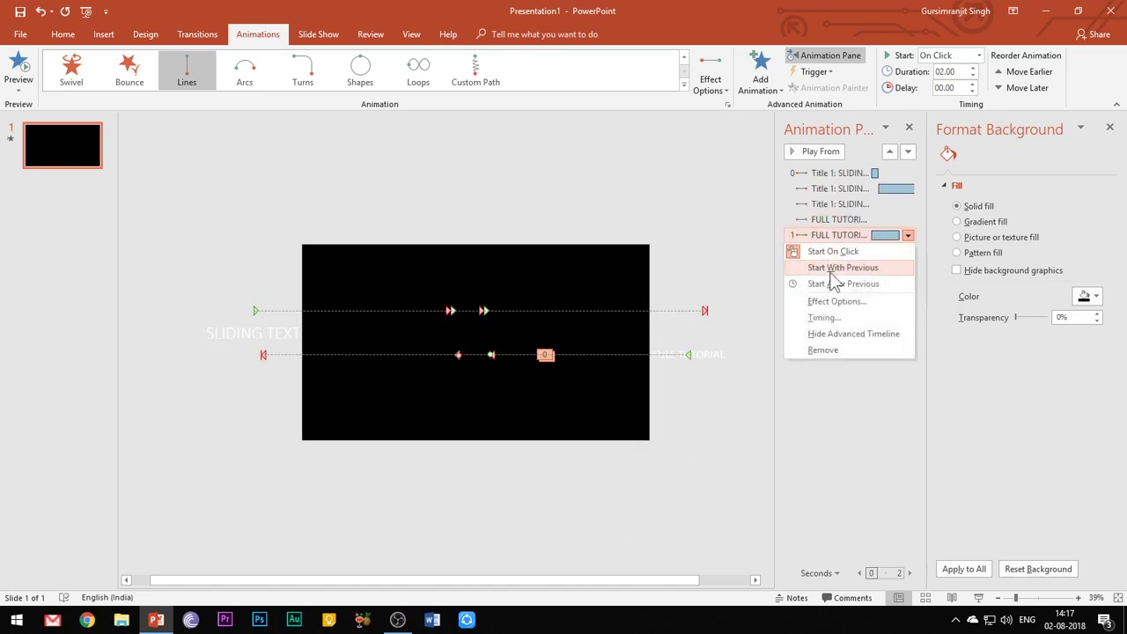
click(838, 299)
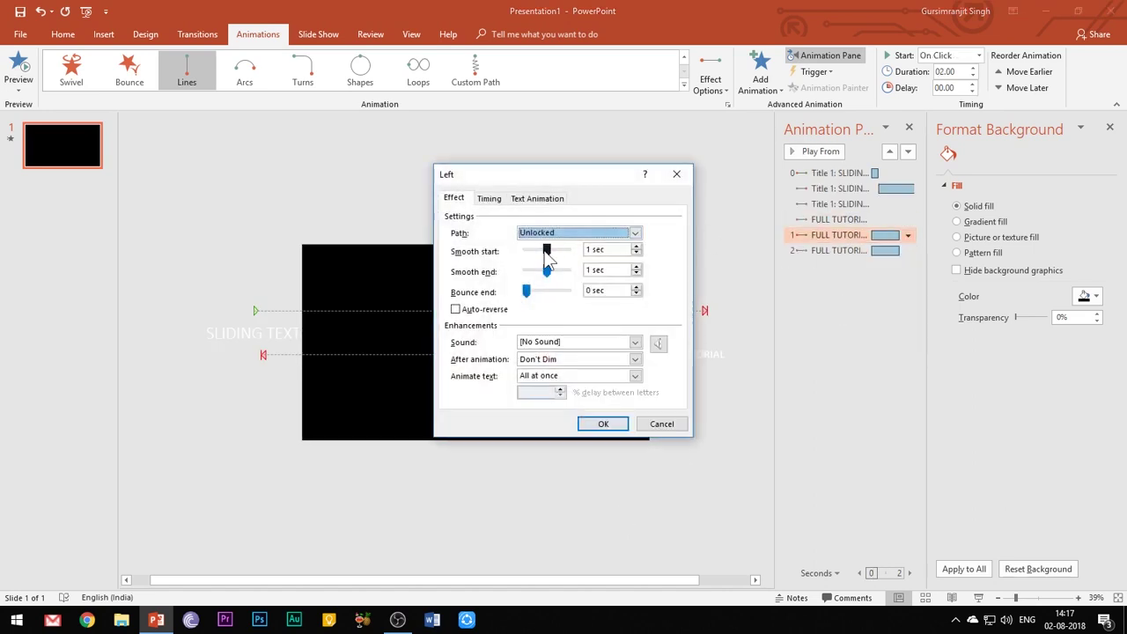
drag(547, 250, 526, 272)
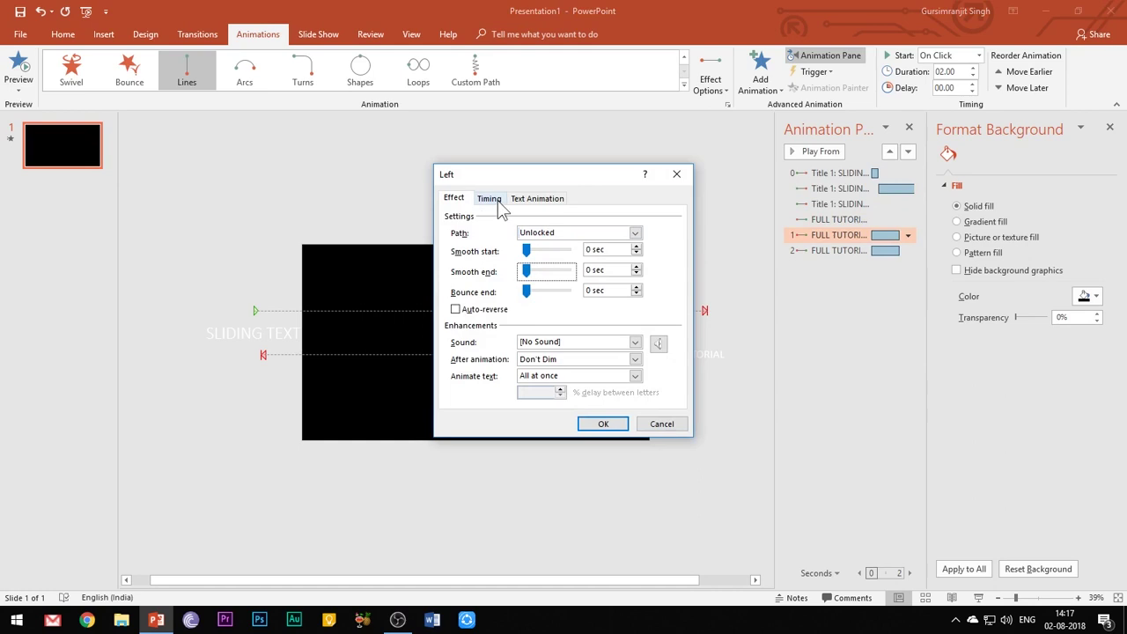
Step: Set the subtitle's second motion path to start With Previous with a duration of 3 seconds (Slow)
click(491, 200)
click(599, 219)
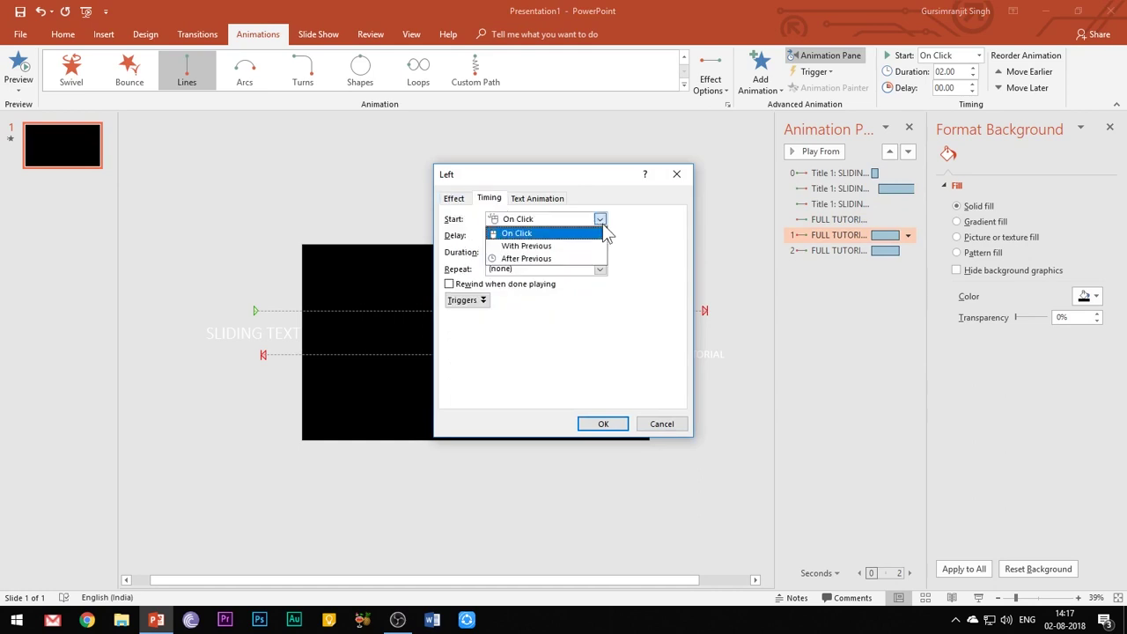
click(538, 246)
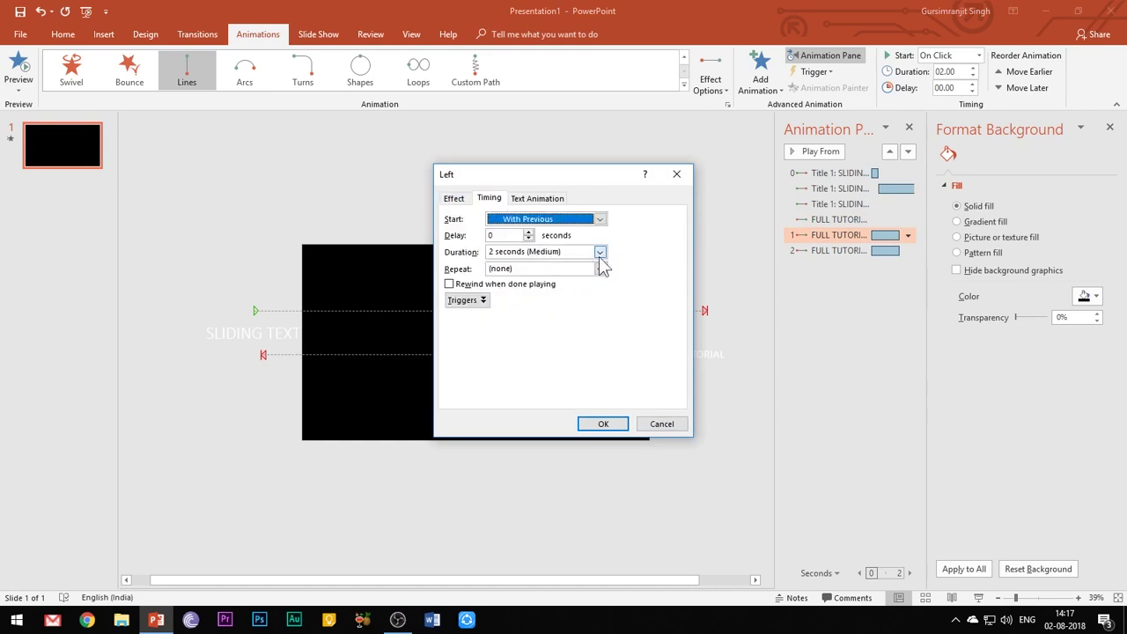
click(600, 253)
click(528, 284)
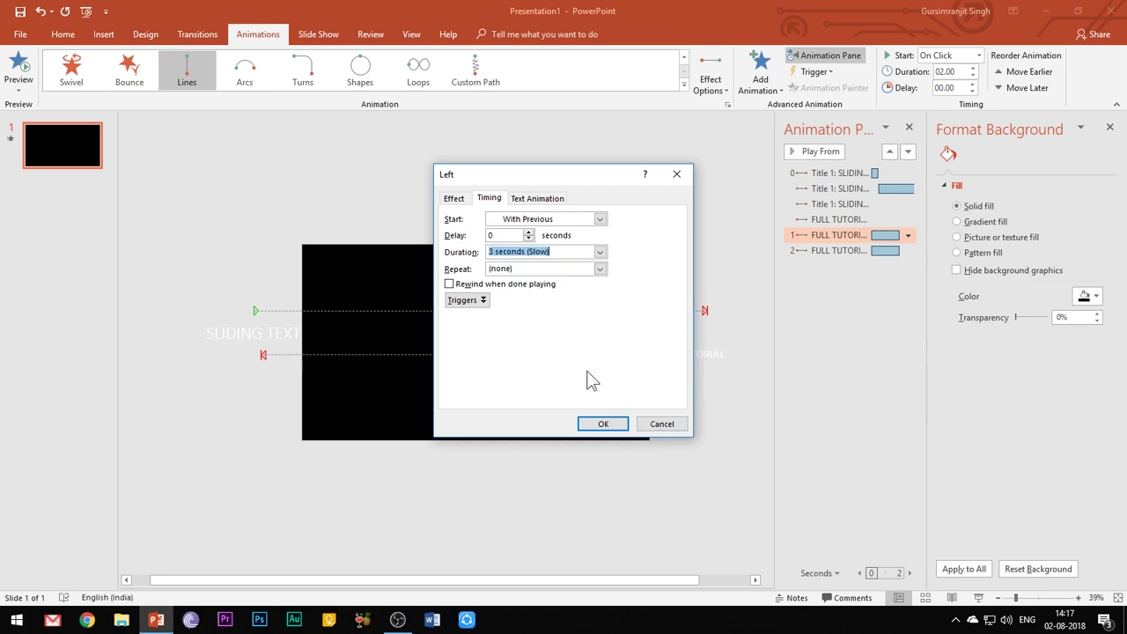
click(606, 423)
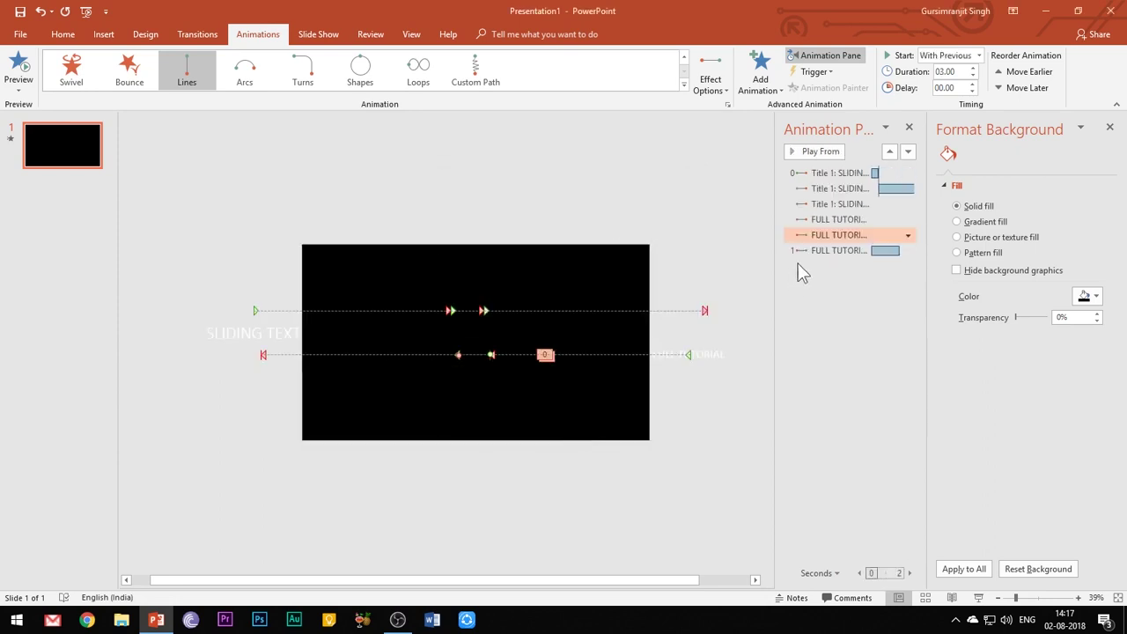
Step: Reduce the smooth end of the subtitle's third motion path to 0 sec
right_click(802, 253)
click(824, 318)
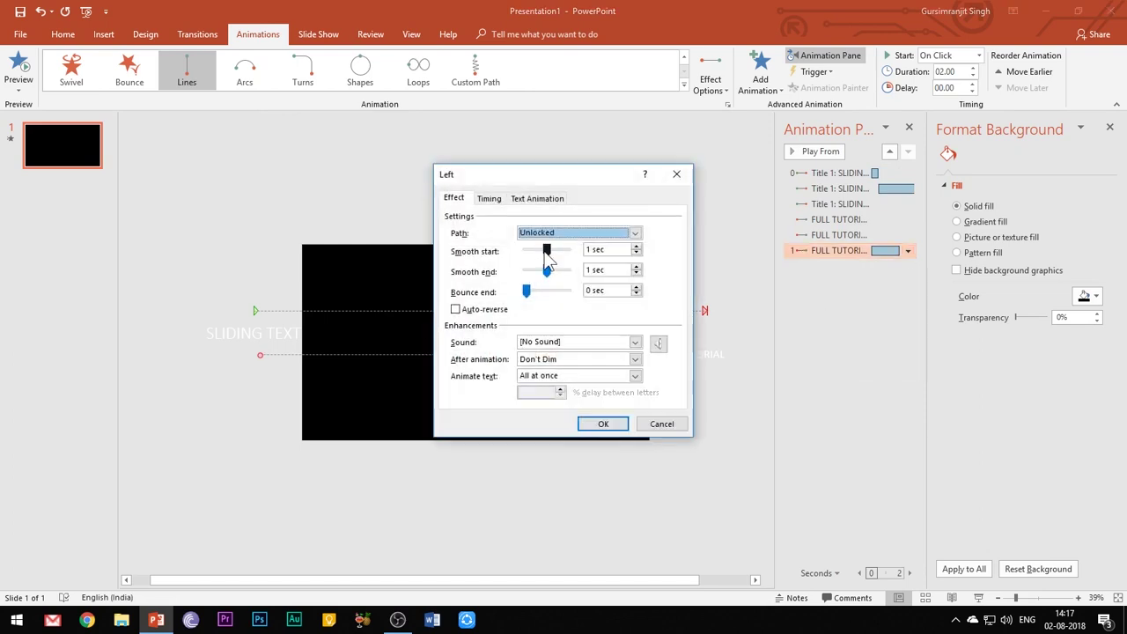
drag(549, 277, 414, 271)
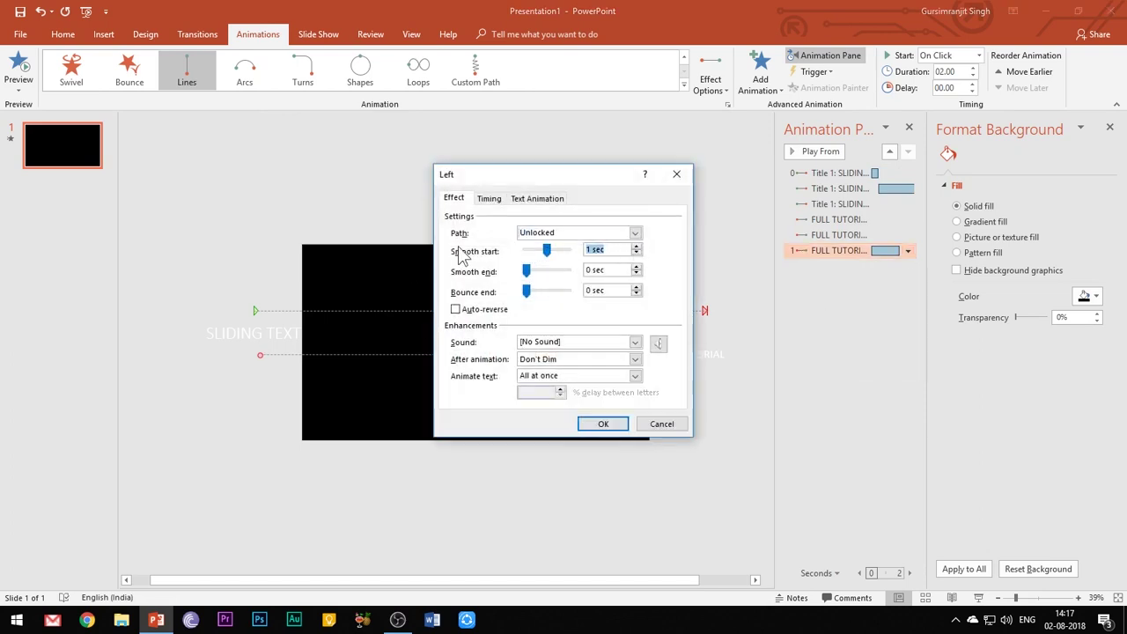
Step: Set the subtitle's third motion path to start With Previous with a duration of 0.5 seconds (Very Fast)
click(490, 199)
click(597, 219)
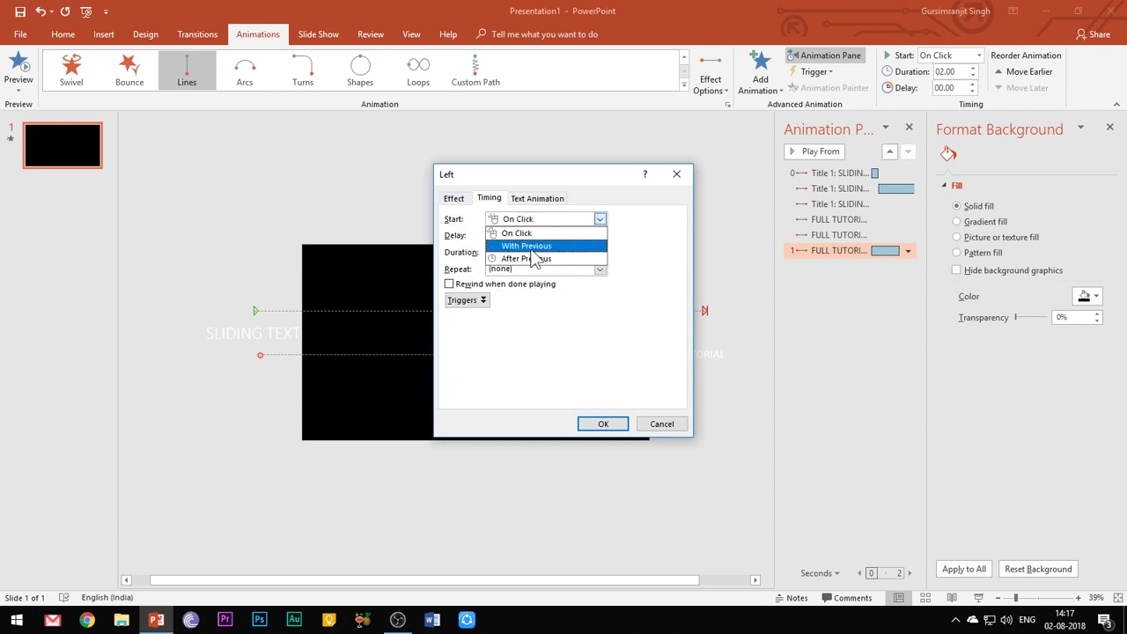
click(527, 247)
click(600, 253)
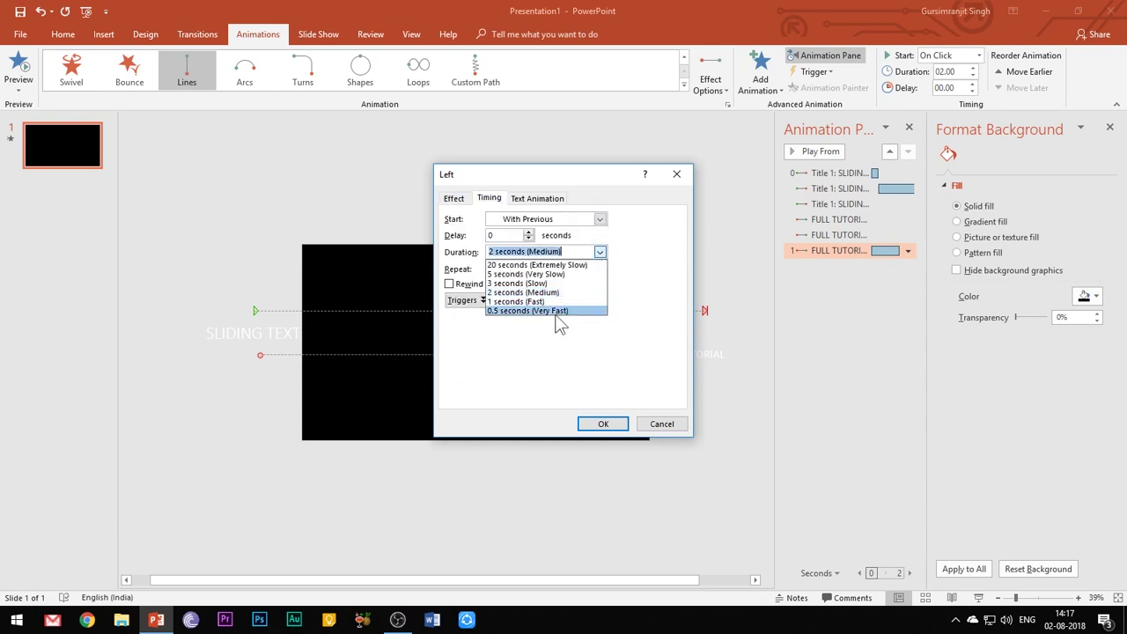
click(526, 311)
click(603, 425)
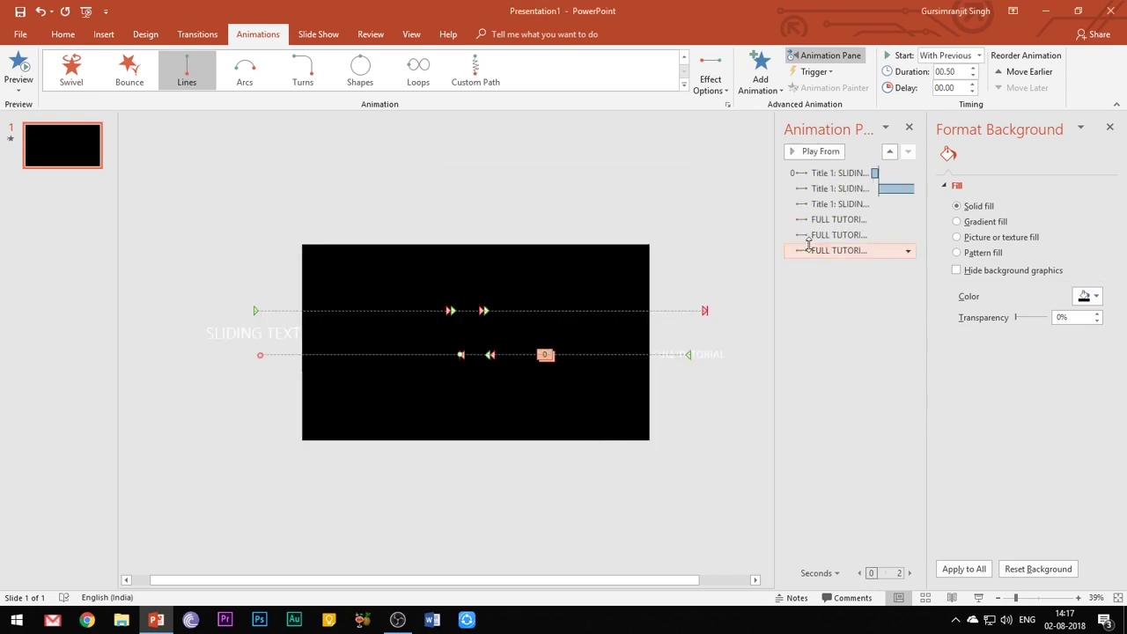
Step: Reorder the animations so the subtitle's first and second paths directly follow the title's first and second paths, and deselect them
click(812, 220)
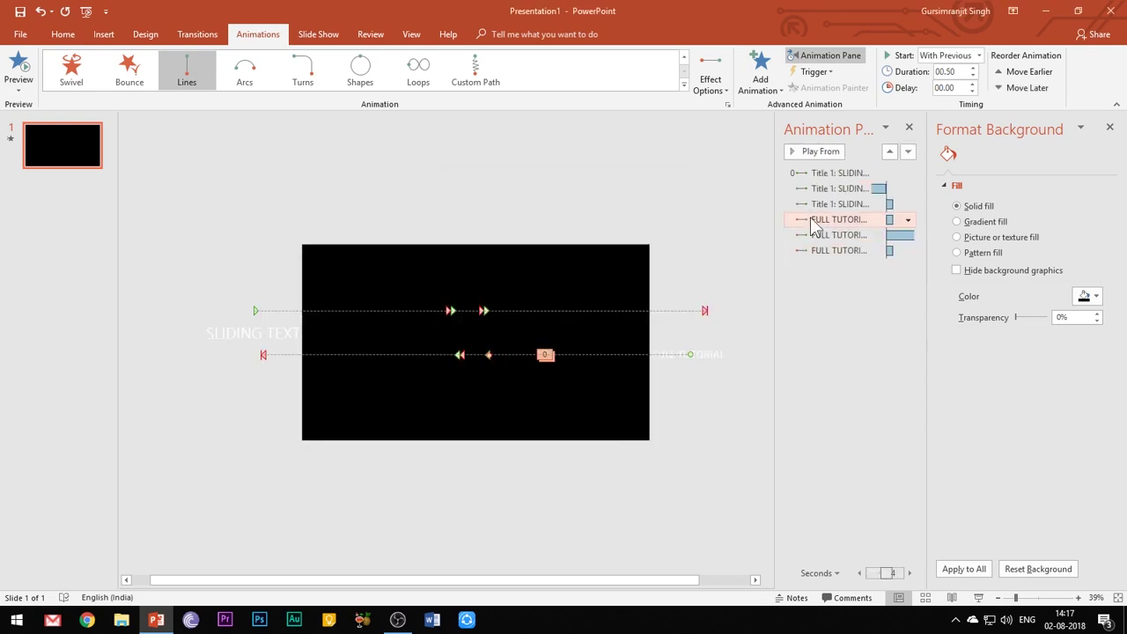
drag(818, 195, 819, 182)
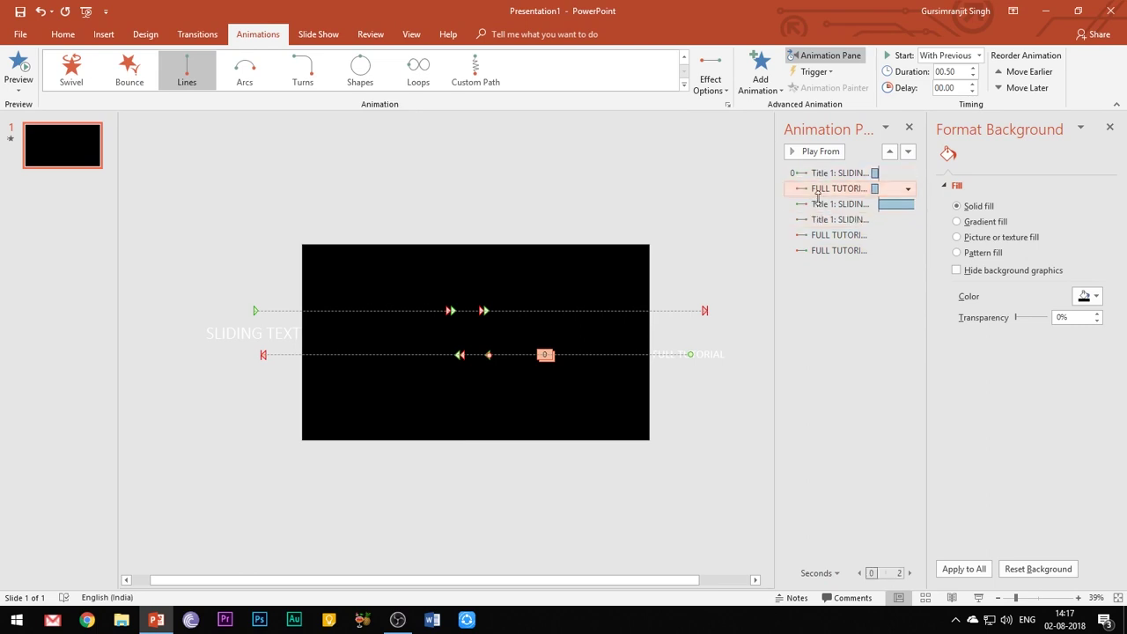
click(816, 236)
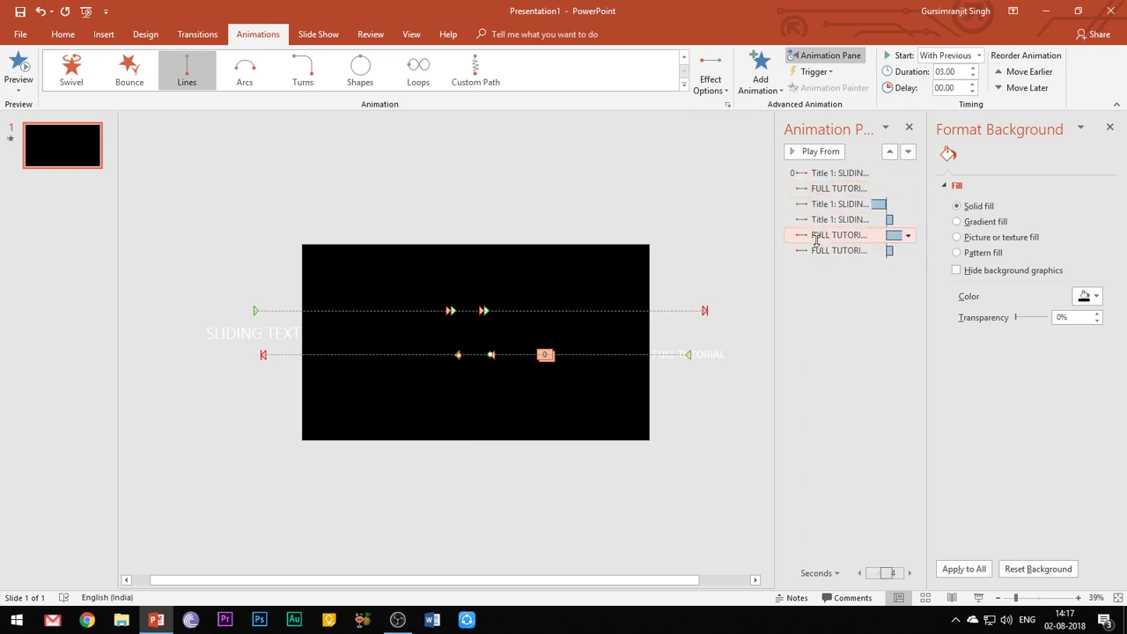
drag(831, 208, 831, 212)
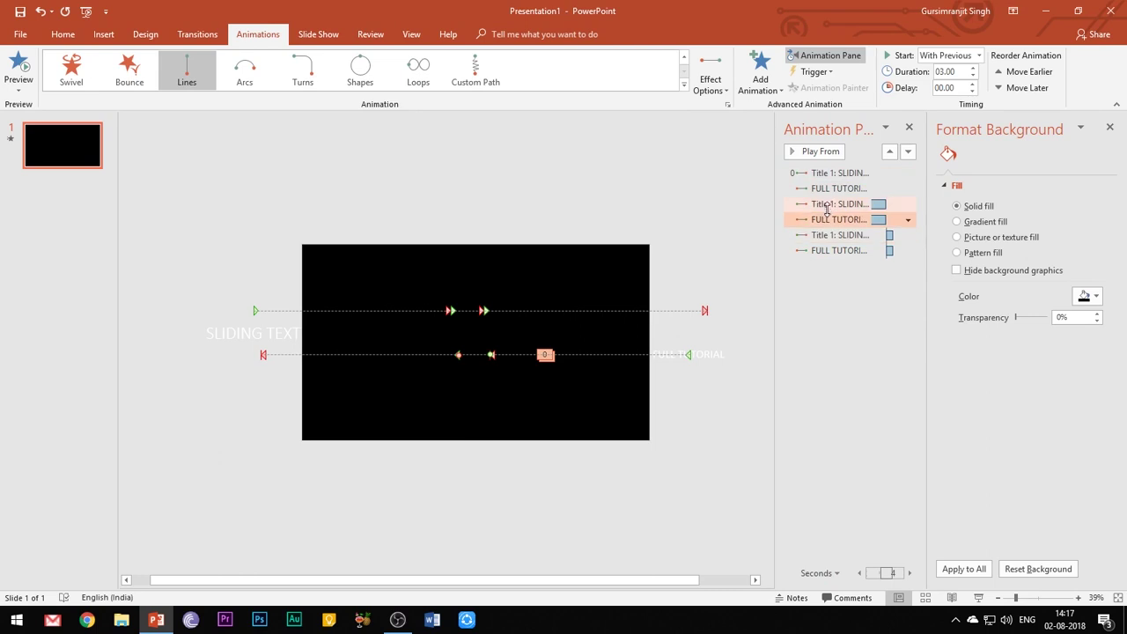
click(816, 335)
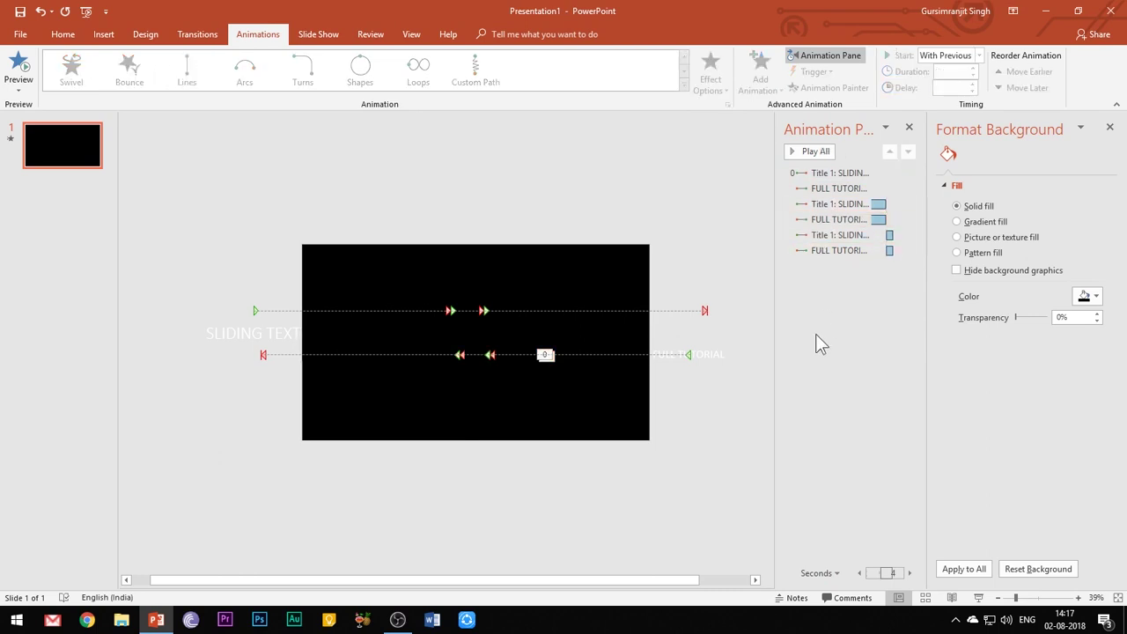